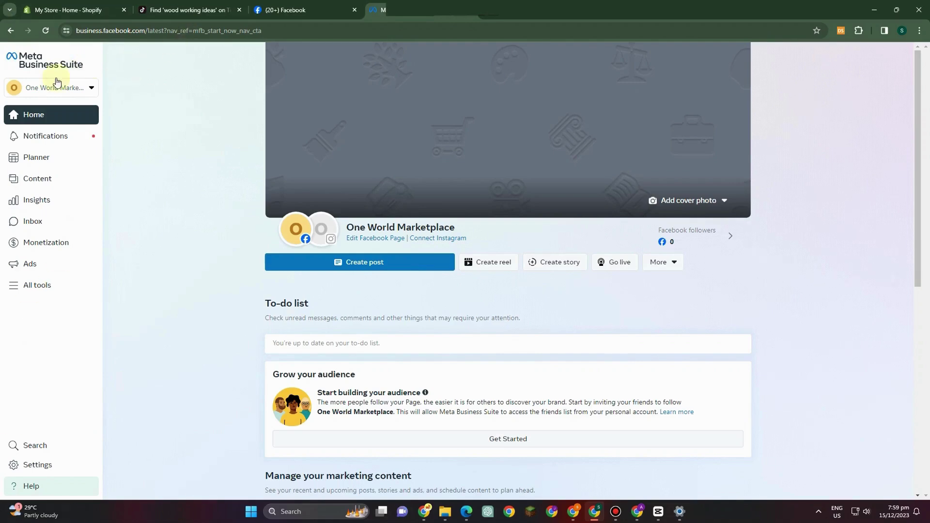
click(92, 88)
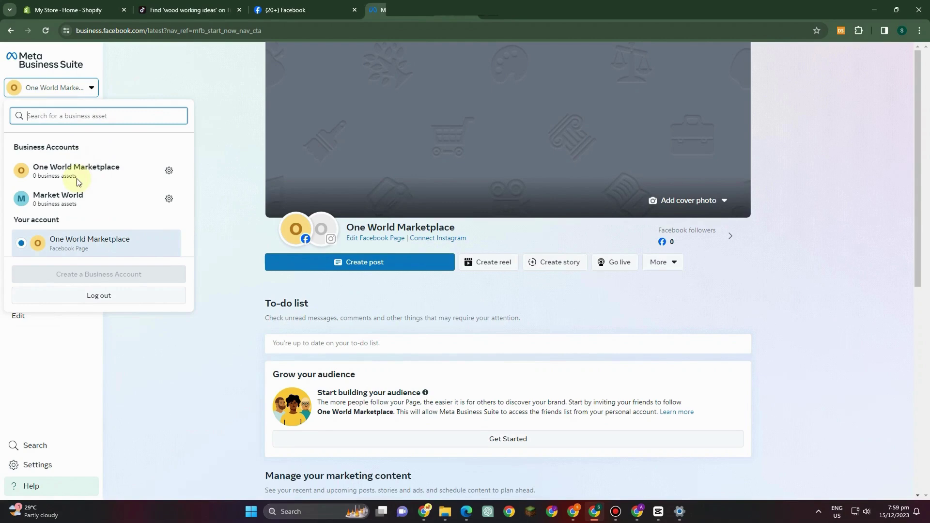
click(132, 80)
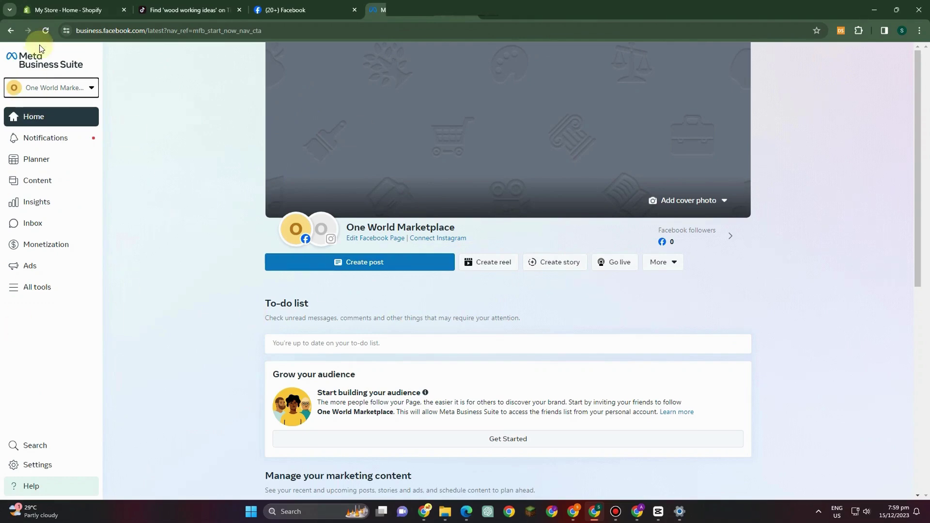
click(92, 88)
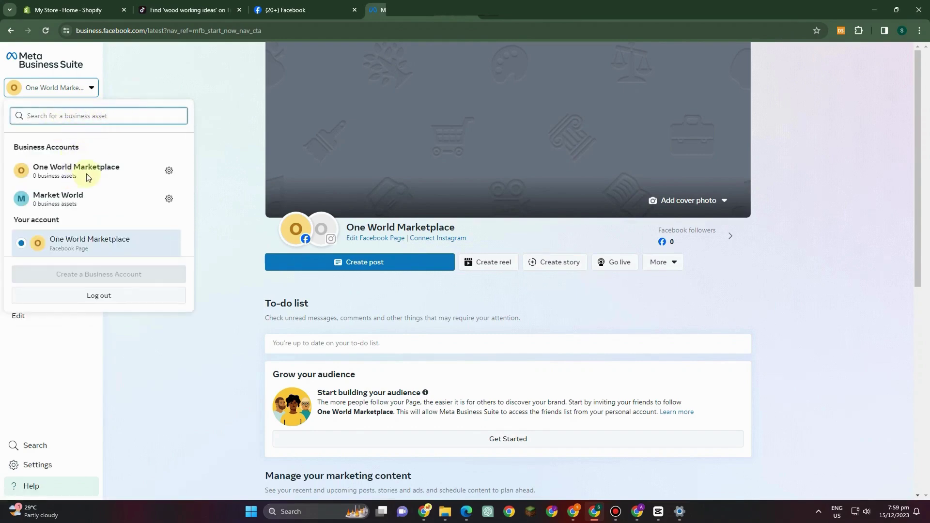
click(130, 80)
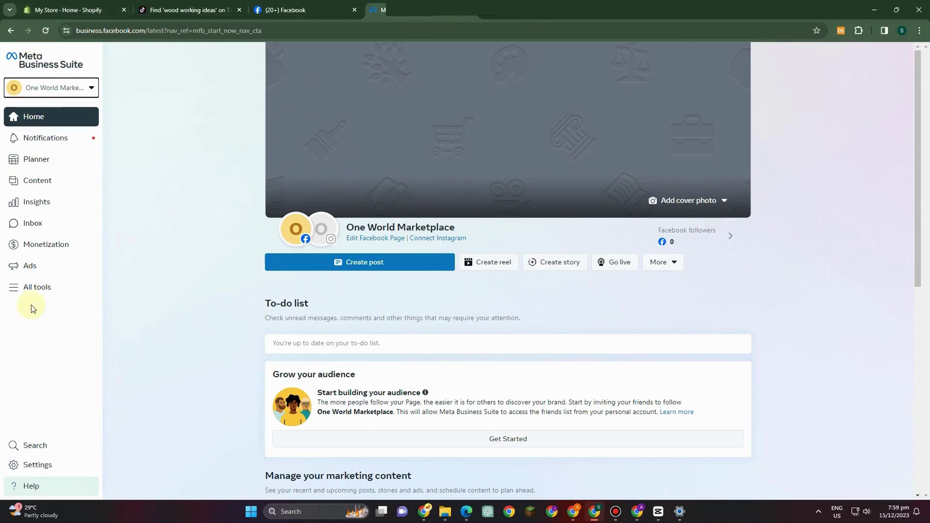
click(92, 88)
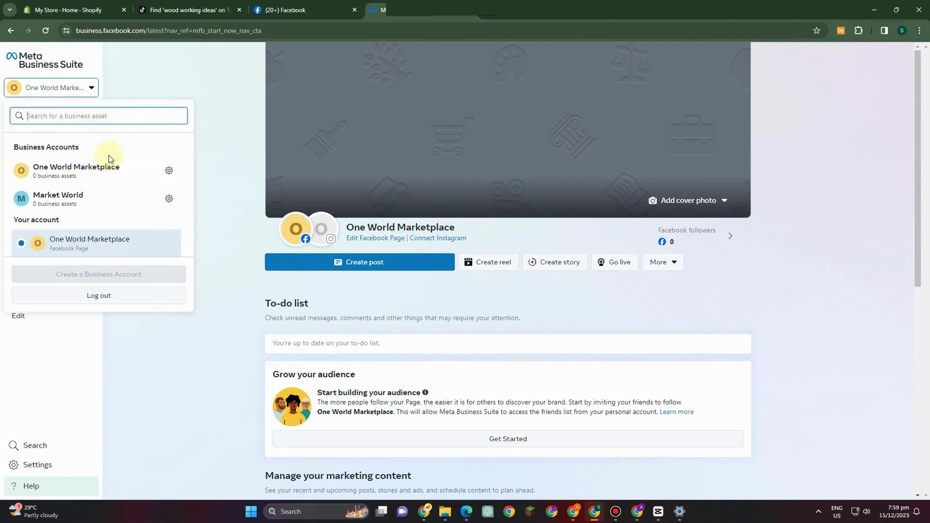
click(131, 72)
- Open Events Manager from the full list of business tools
click(35, 291)
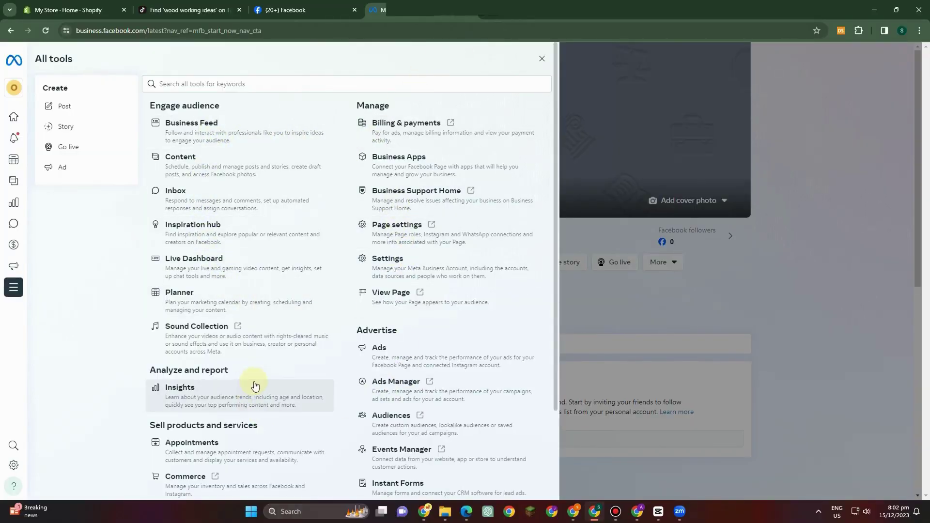
scroll(400, 406, down, 1)
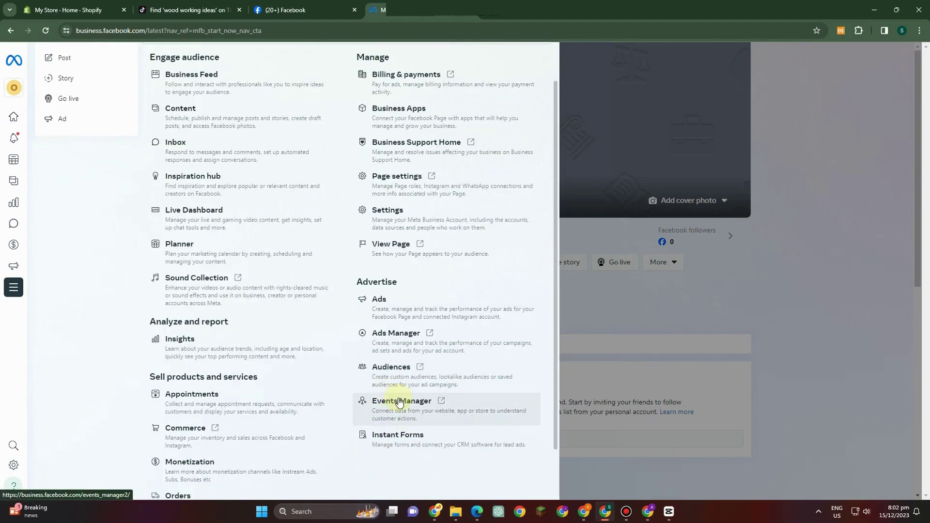
click(400, 407)
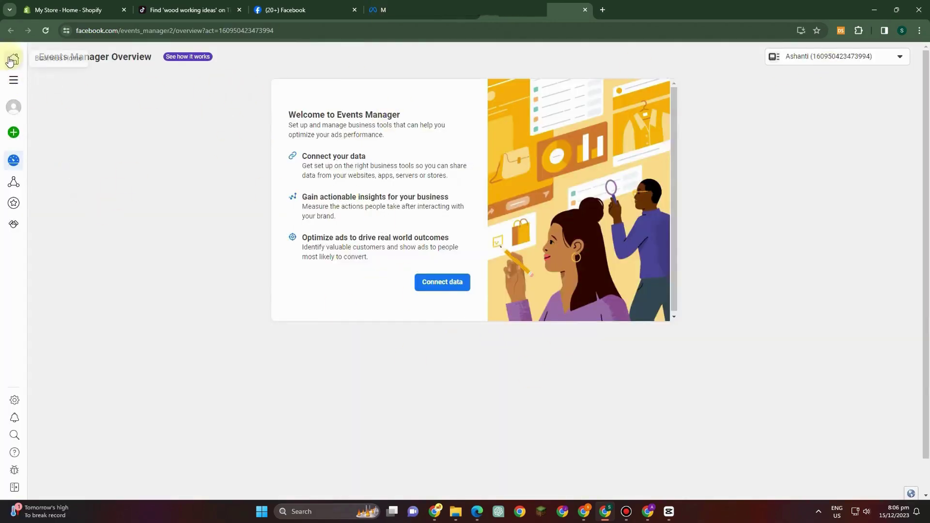
- Start connecting a new data source of the Web type
mouse_move(15, 136)
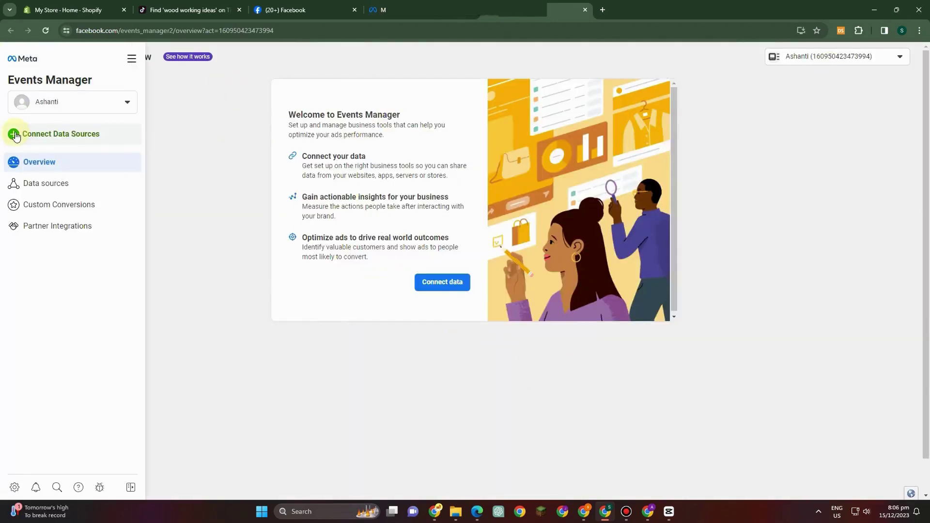
click(73, 134)
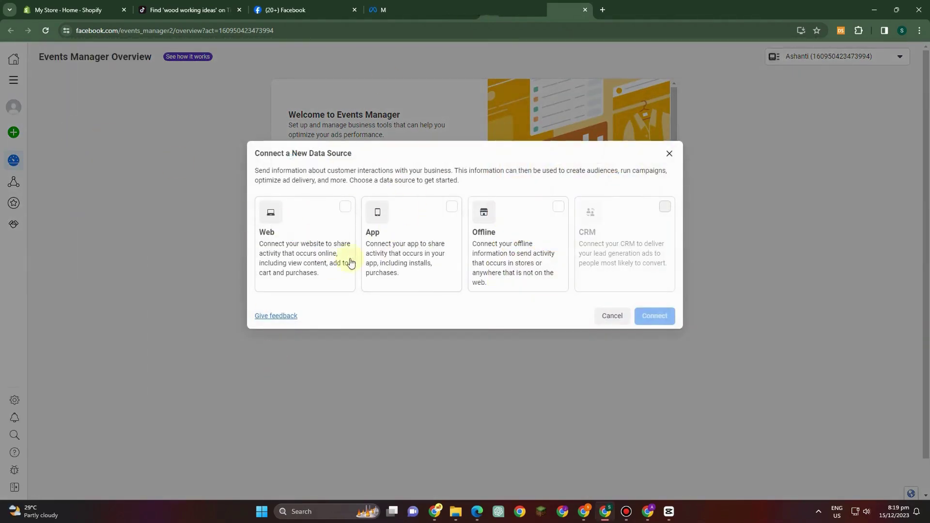
click(342, 212)
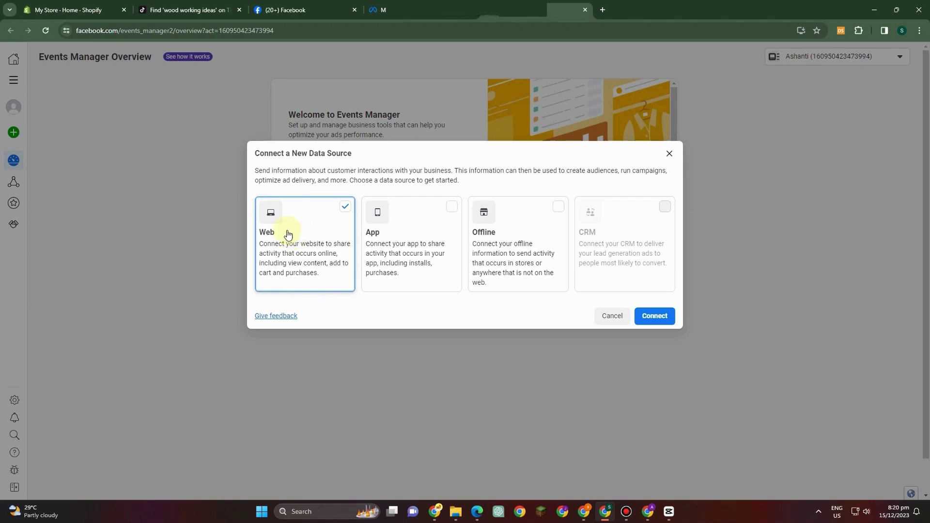
click(659, 316)
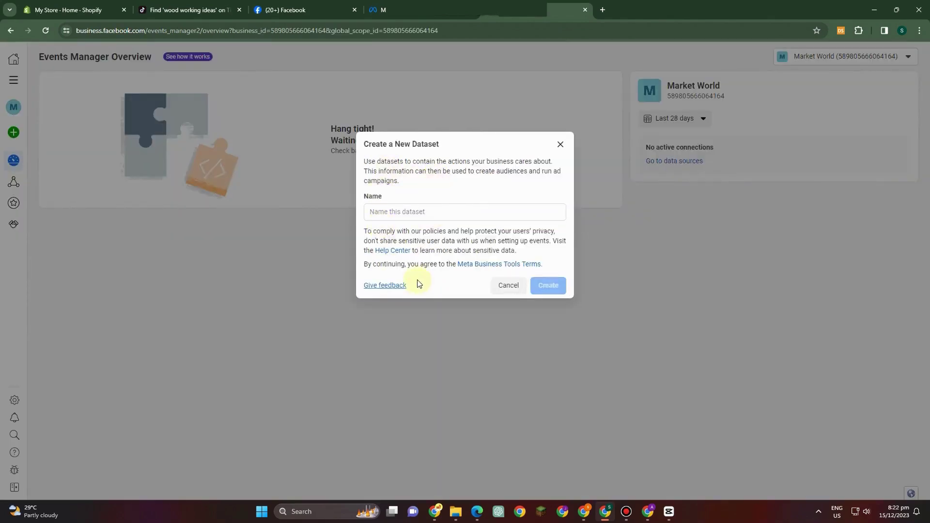
- Name the new dataset Facebook.pixel and create it
click(439, 214)
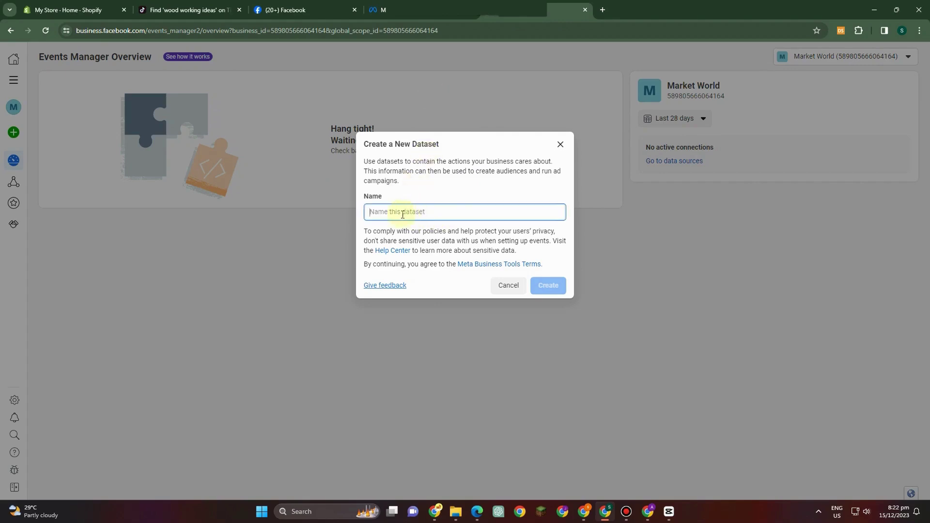
text(Facebook.pixel)
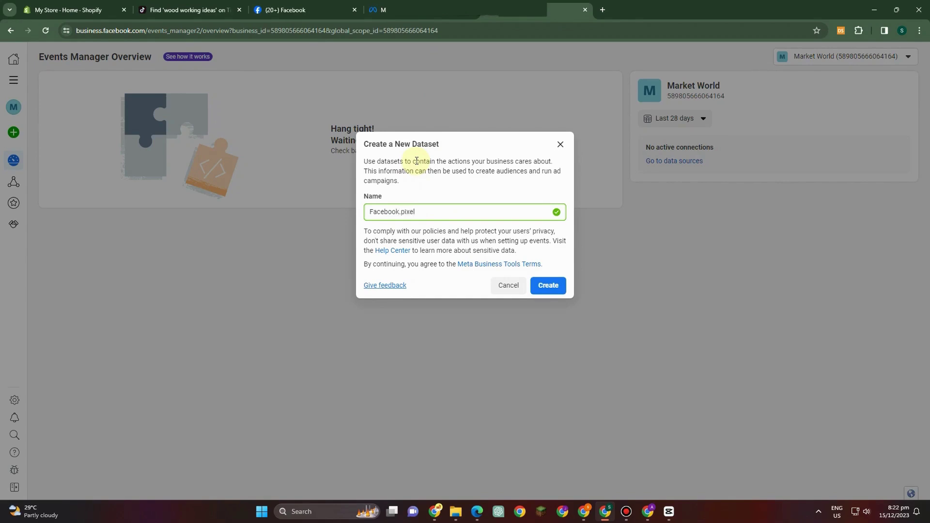
click(545, 285)
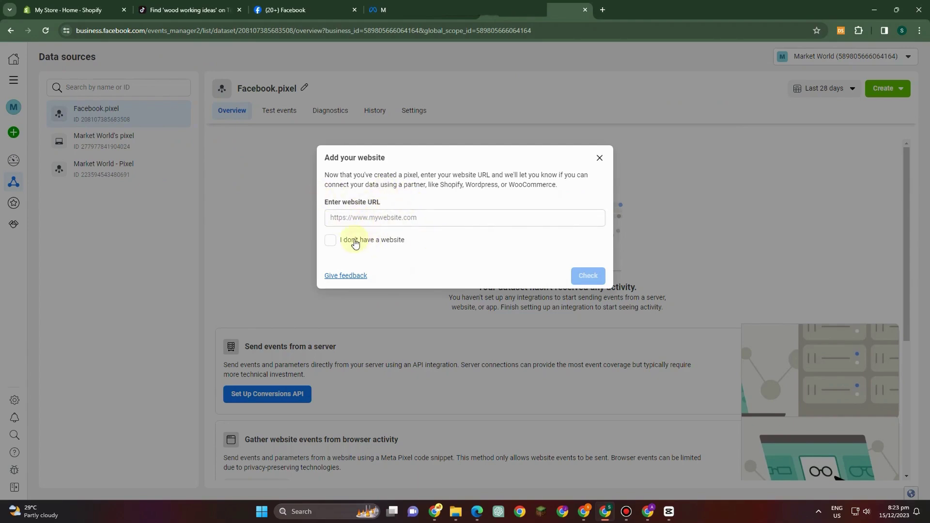
- Skip the website URL by stating there is no website, and continue with the Do it yourself setup method
click(336, 245)
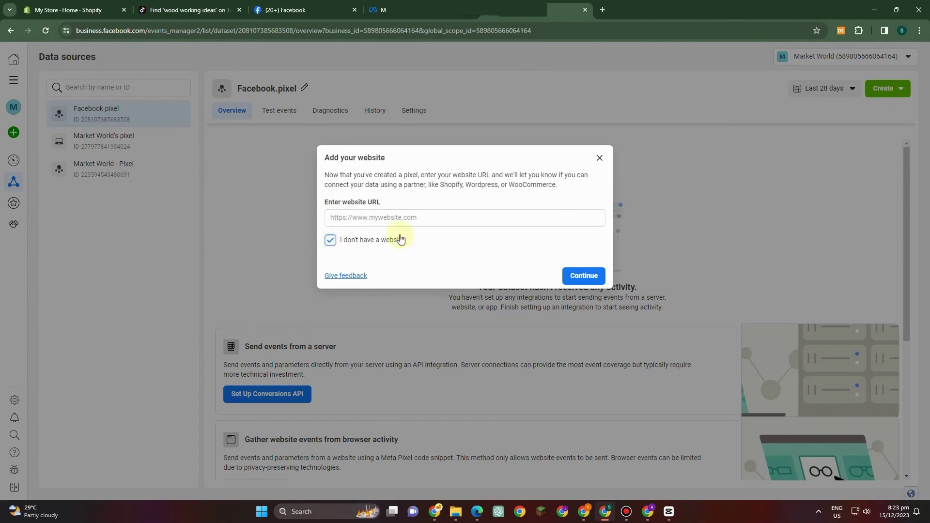
click(594, 280)
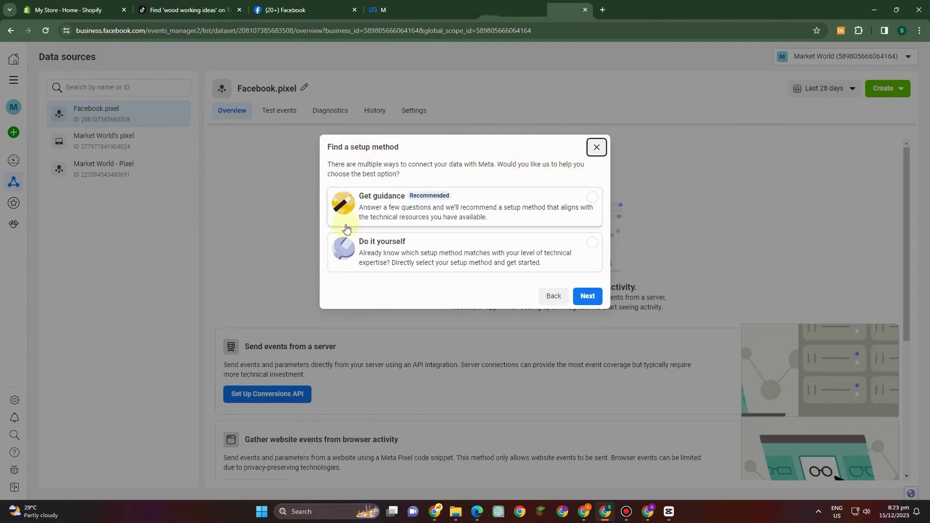
click(472, 255)
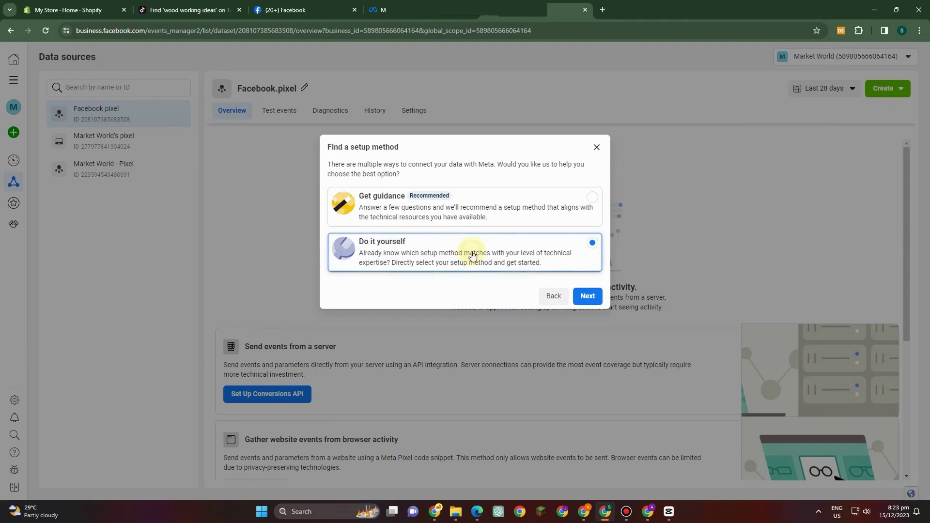
click(588, 297)
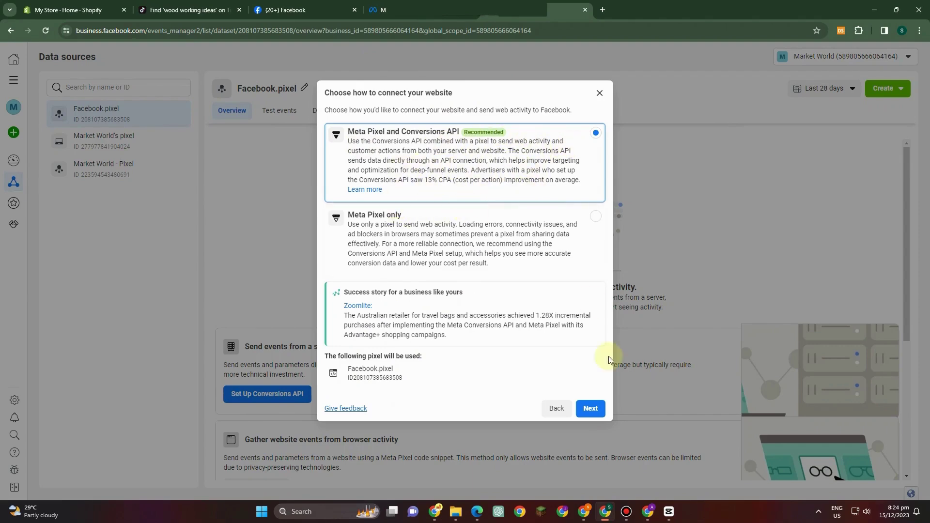
- Connect through Meta Pixel and Conversions API using partner integration, with Shopify as the partner
click(592, 410)
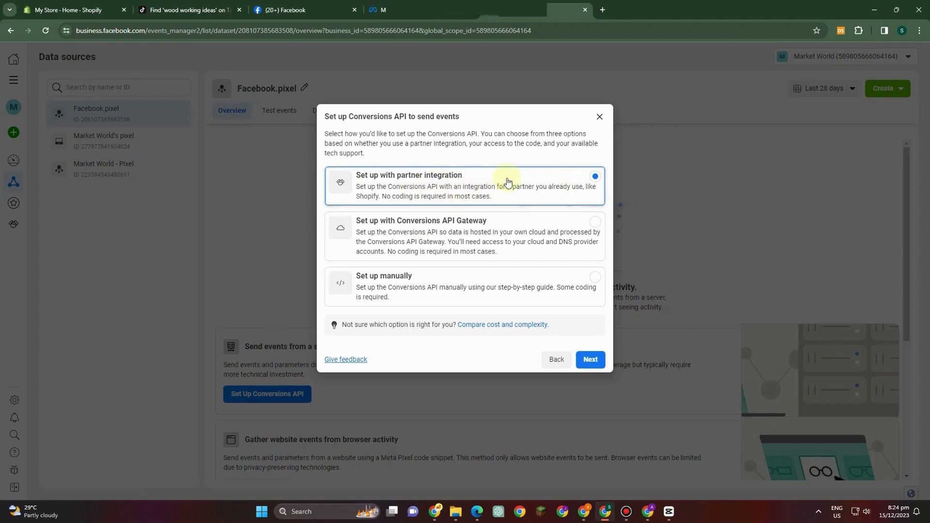
click(590, 360)
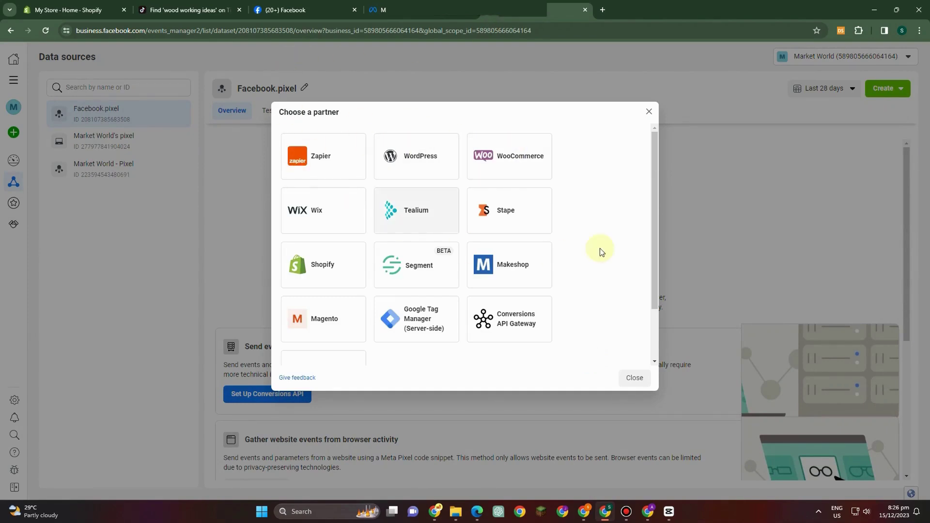
click(324, 272)
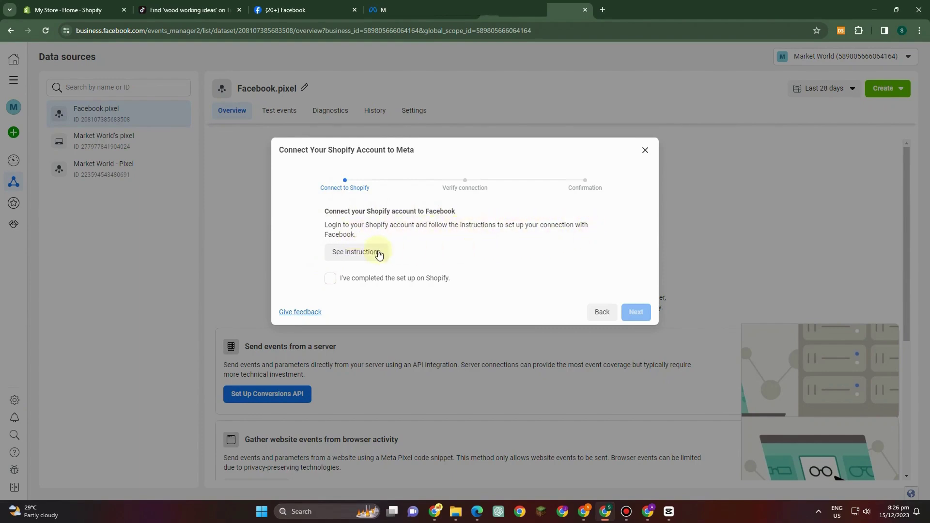
- Mark the Shopify setup as completed and continue to verifying the connection
click(334, 285)
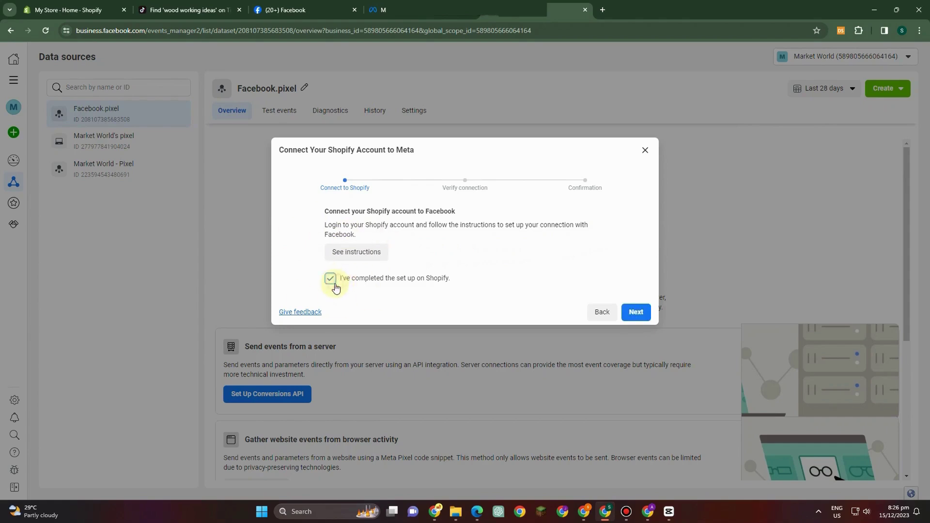
drag(339, 284, 453, 284)
click(636, 312)
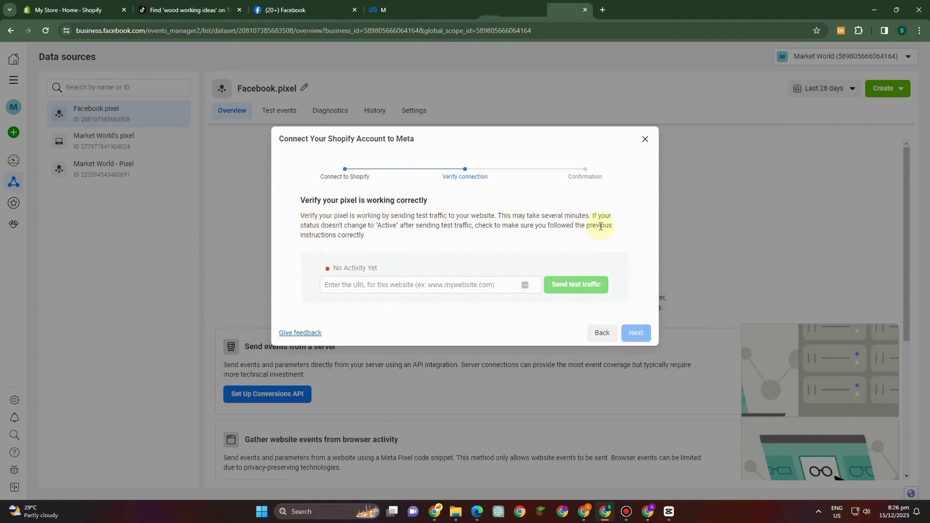
- Switch to the Shopify admin, view the online store, and copy the storefront's web address
click(62, 4)
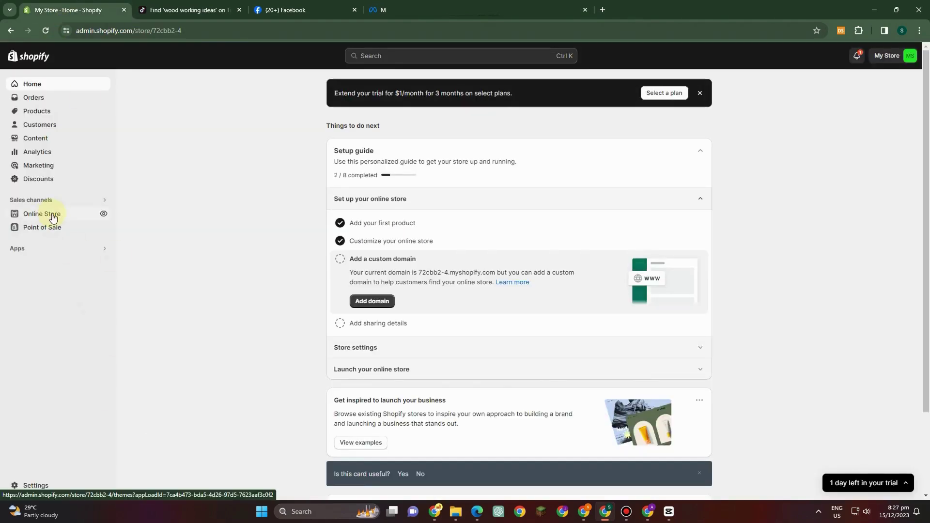
click(53, 217)
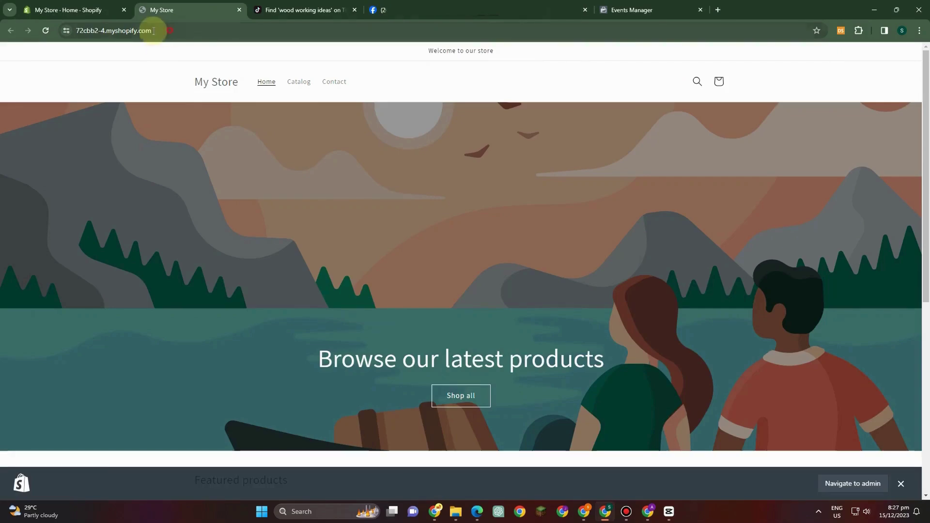
click(152, 32)
key(ctrl+c)
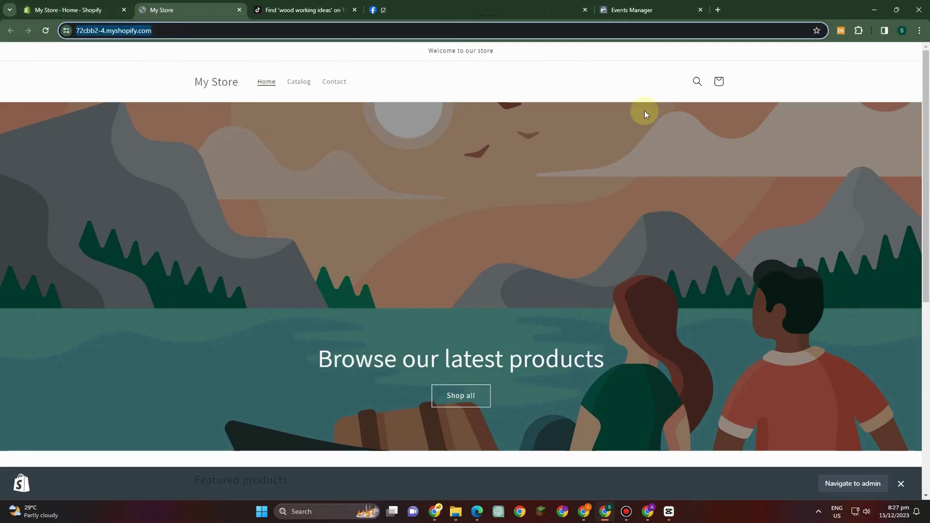
click(517, 17)
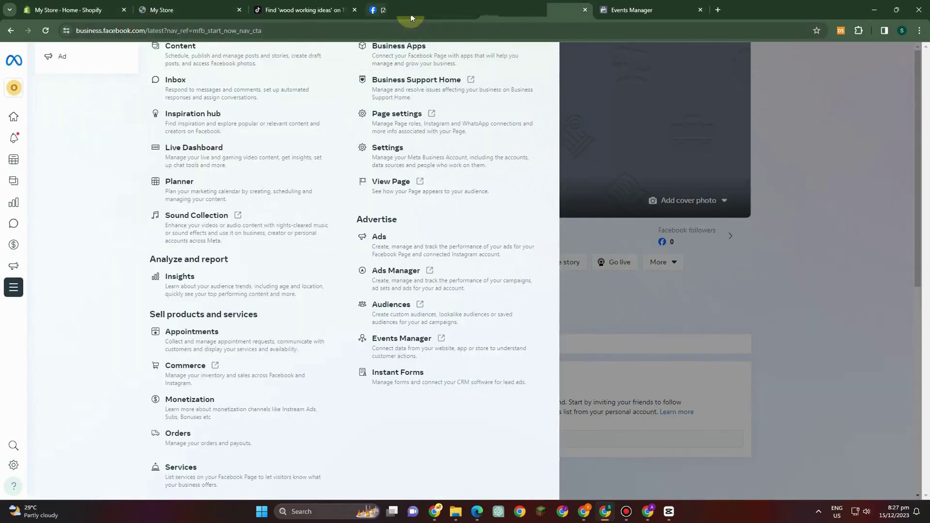
click(646, 13)
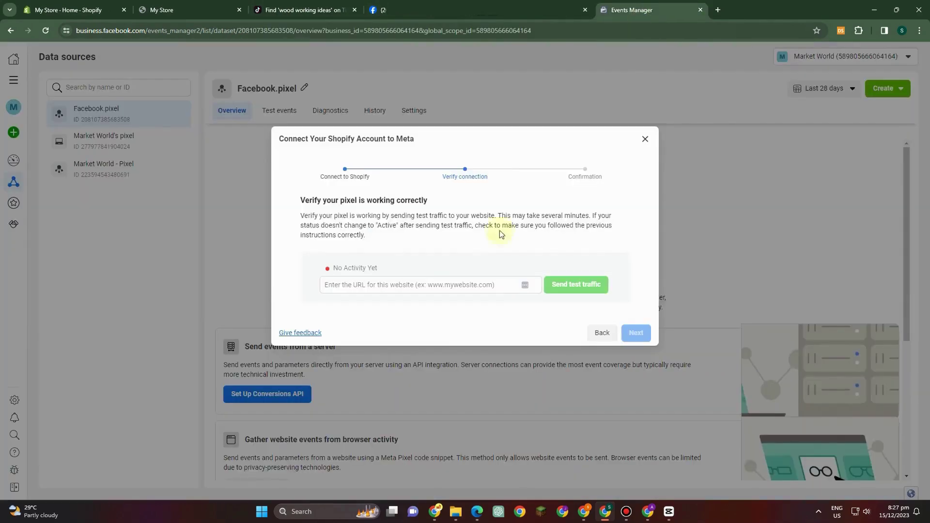
click(384, 287)
key(ctrl+v)
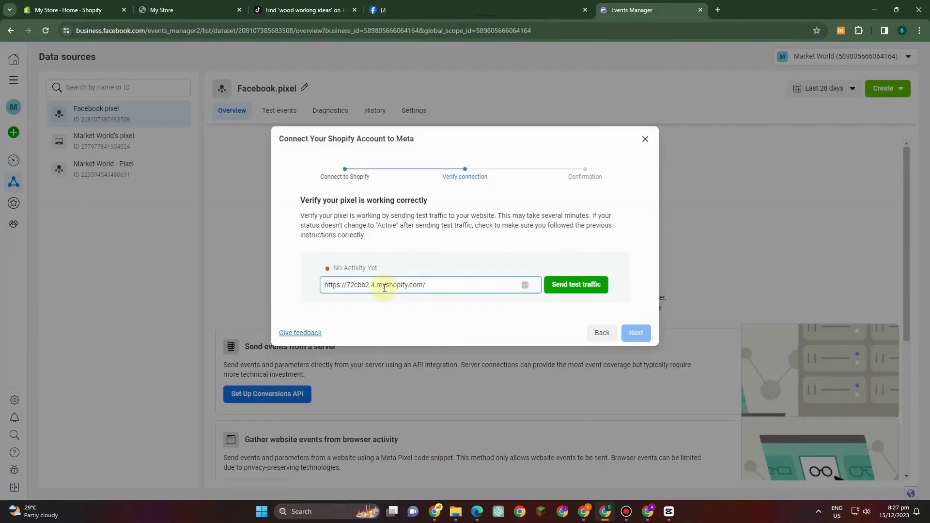
click(576, 285)
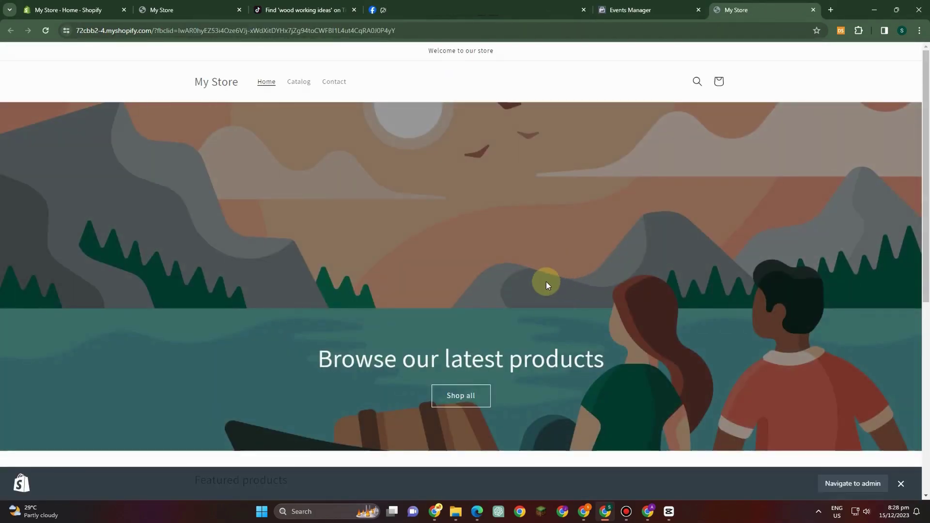
- Look over the opened storefront, send the test traffic to the store again, and return to the pixel verification in Events Manager
scroll(376, 295, down, 3)
scroll(411, 345, up, 3)
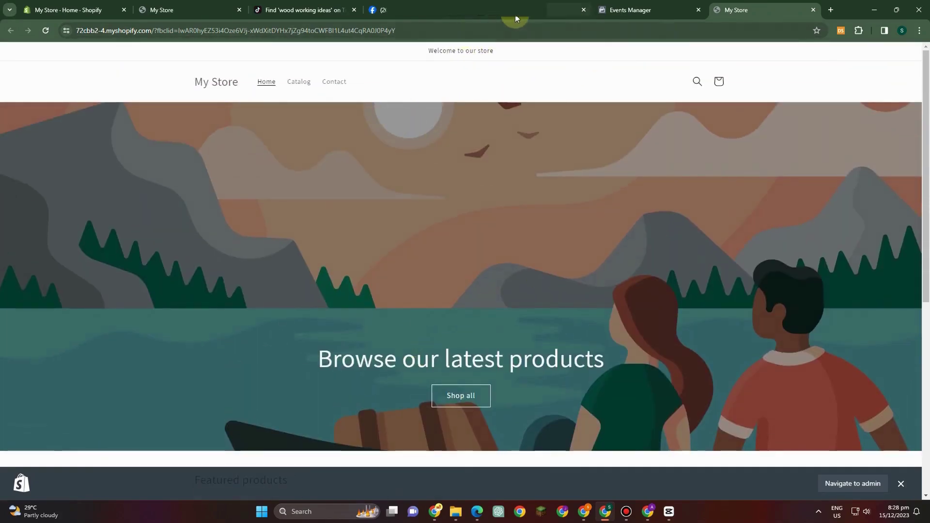
click(613, 11)
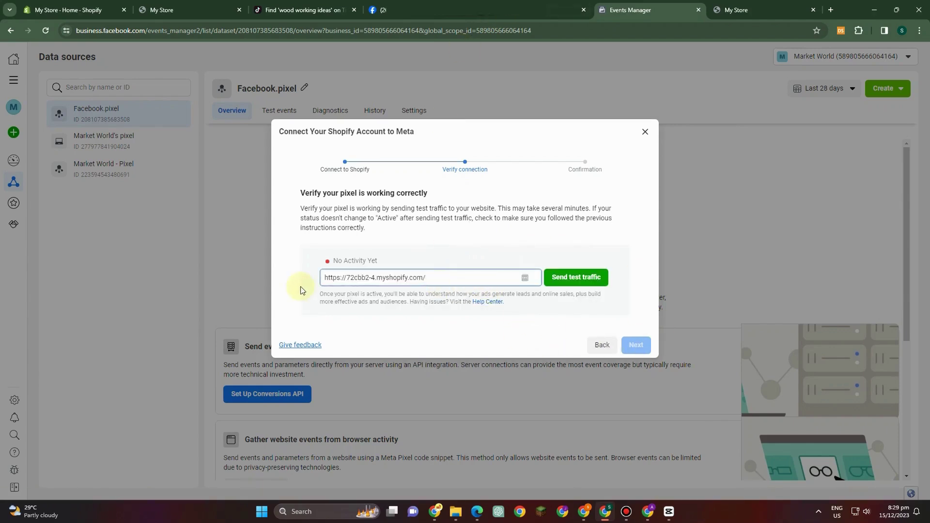
click(581, 283)
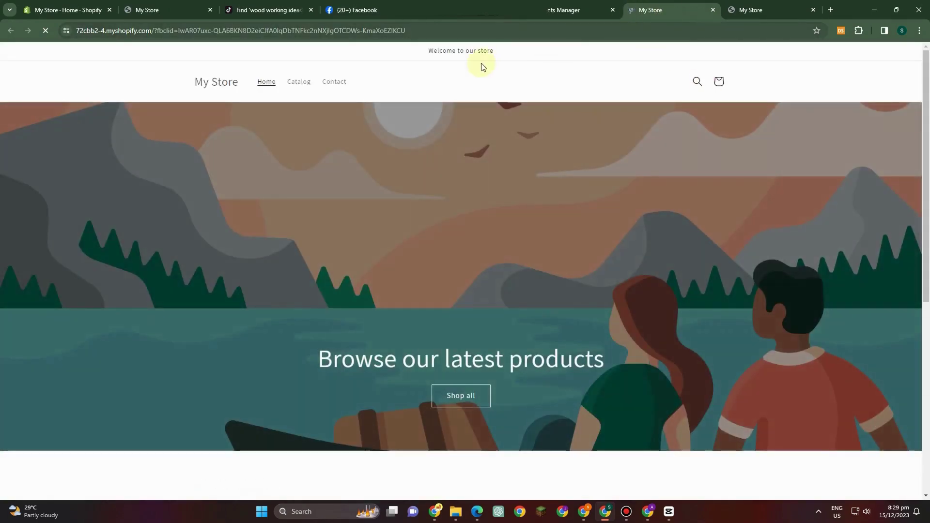
click(563, 10)
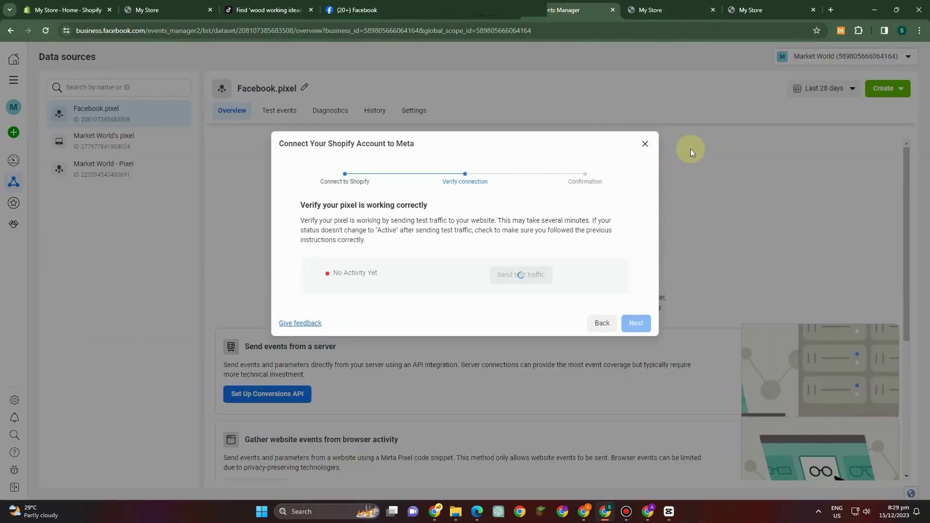
- Close the connection verification, reload the data sources, dismiss the setup improvements notice, and open the Facebook.pixel overview
click(646, 144)
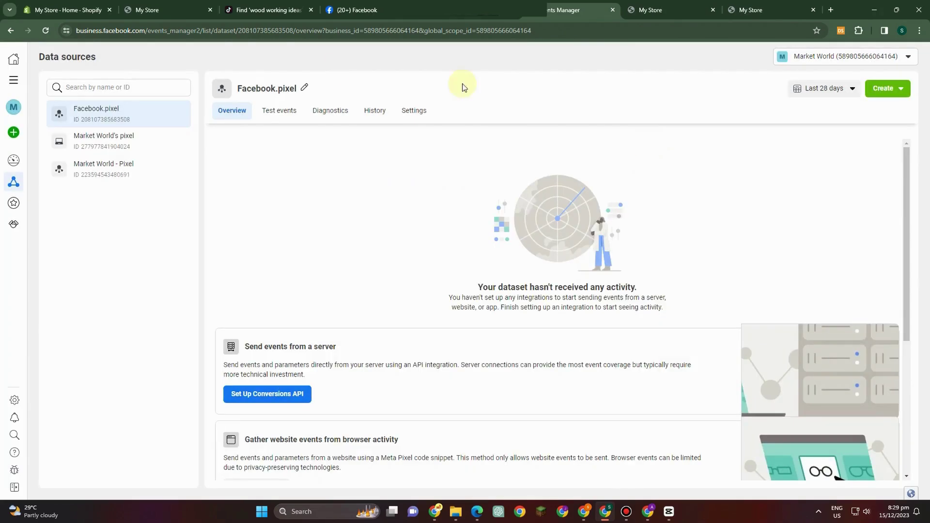
mouse_move(20, 165)
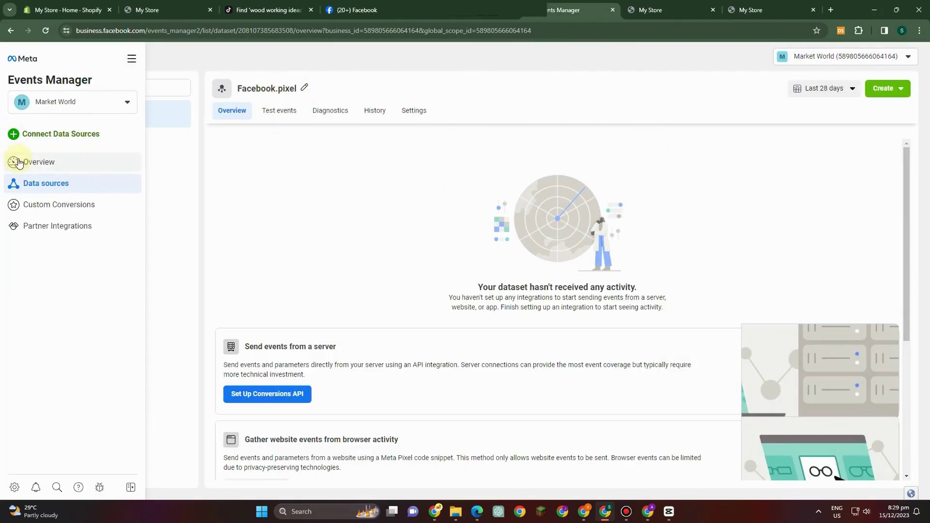
click(52, 188)
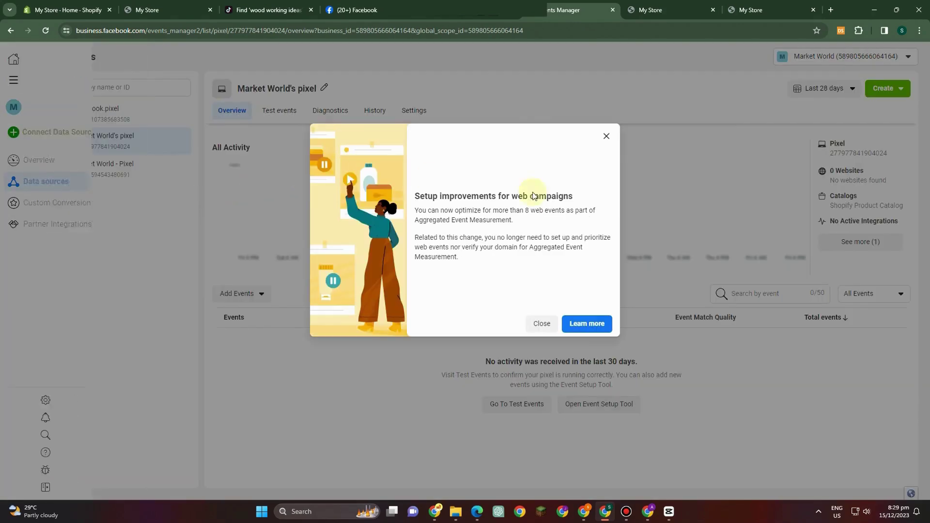
click(542, 324)
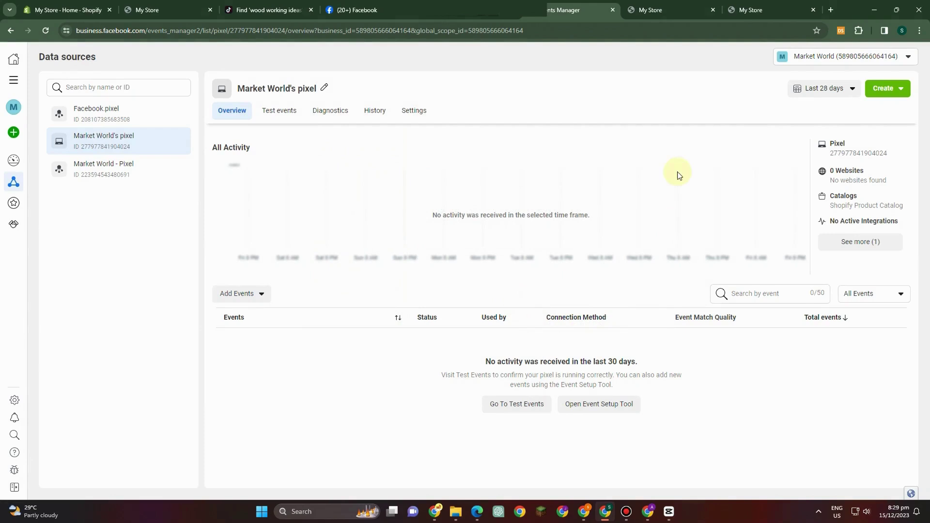
click(135, 118)
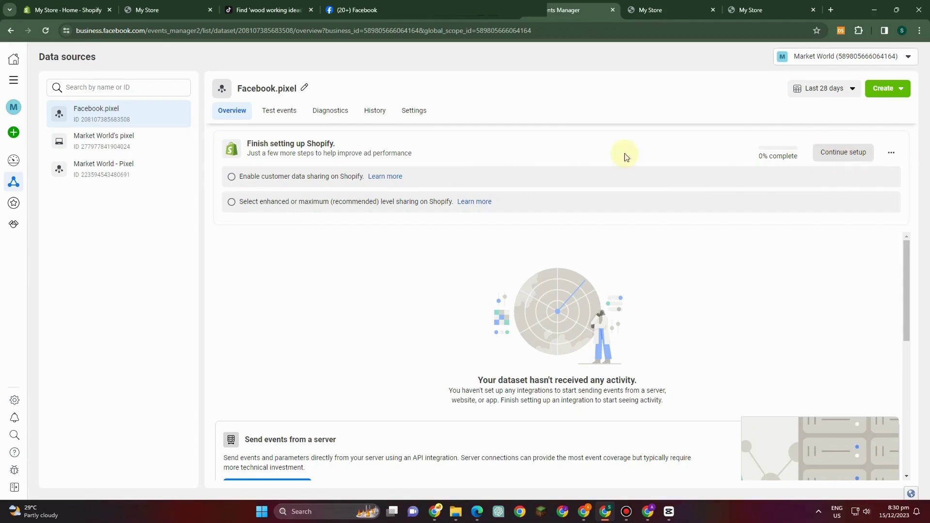
- Switch to the Shopify admin and open the Facebook & Instagram channel's details in the apps and sales channels settings
click(56, 7)
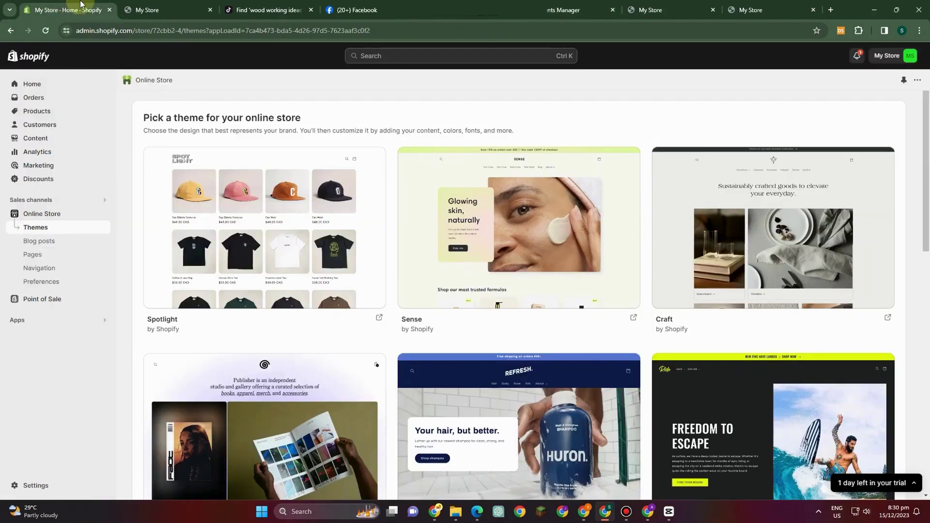
click(14, 490)
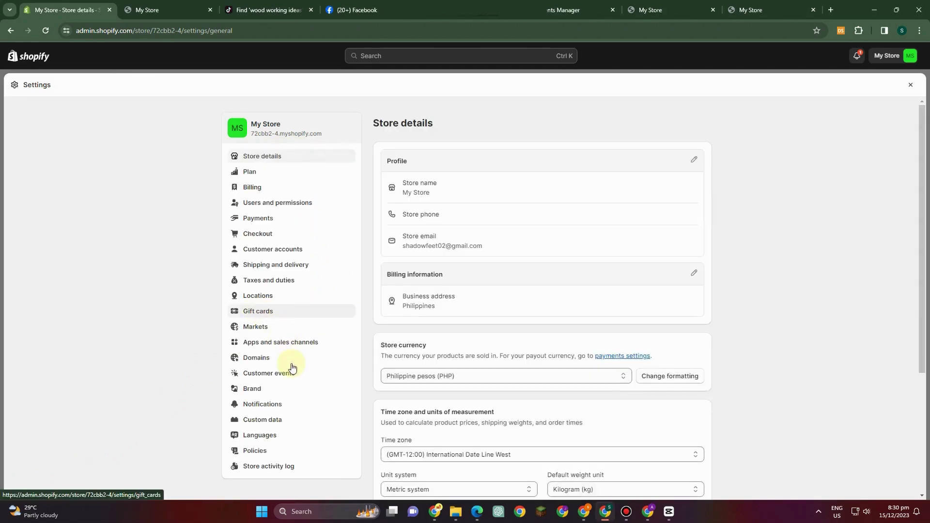
click(288, 345)
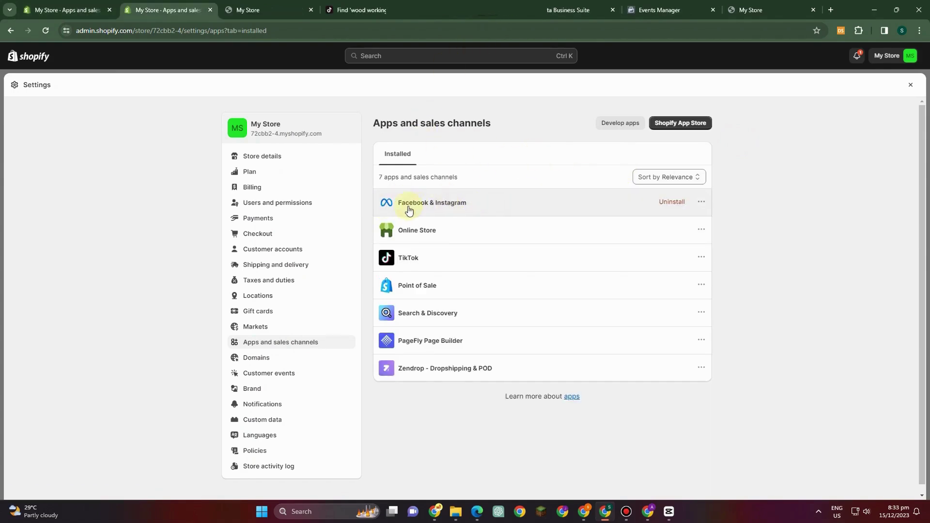
click(464, 205)
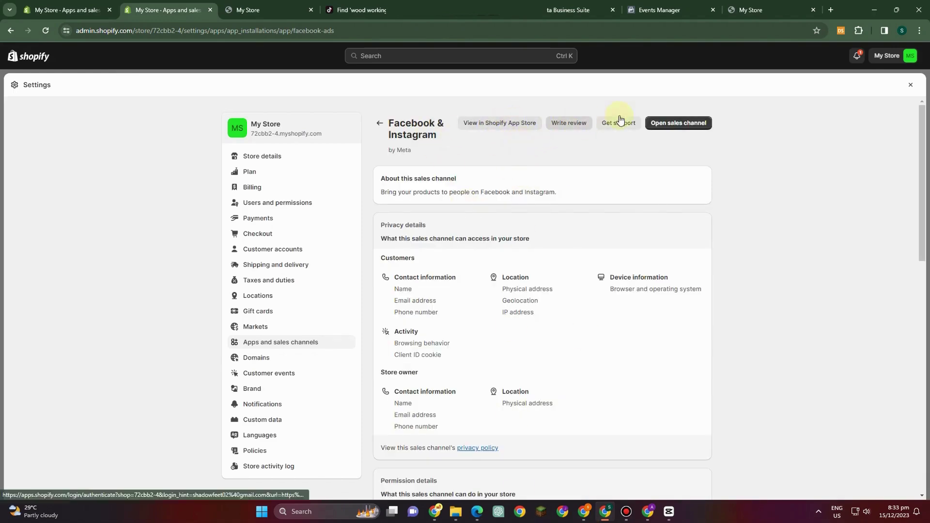
- Look through the Facebook & Instagram channel's privacy and permission details and open the sales channel
scroll(450, 256, down, 2)
scroll(458, 266, down, 6)
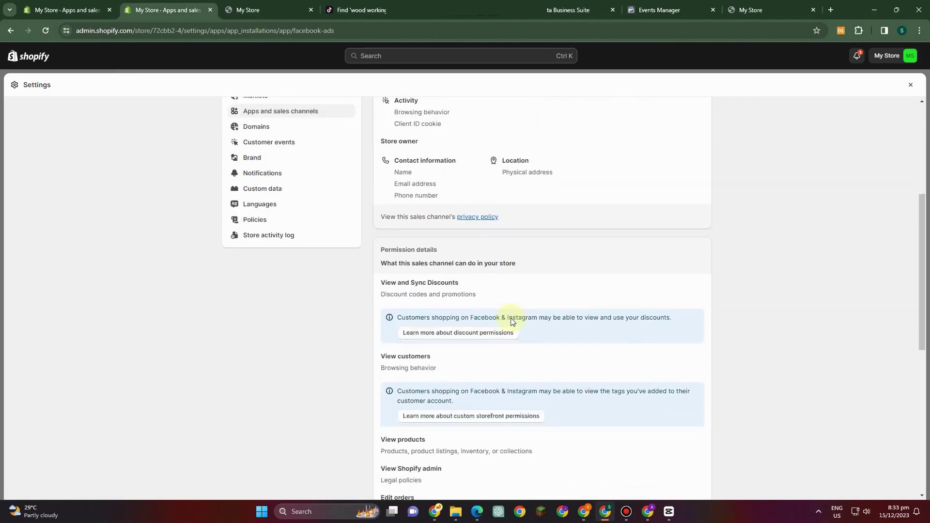
scroll(536, 359, up, 7)
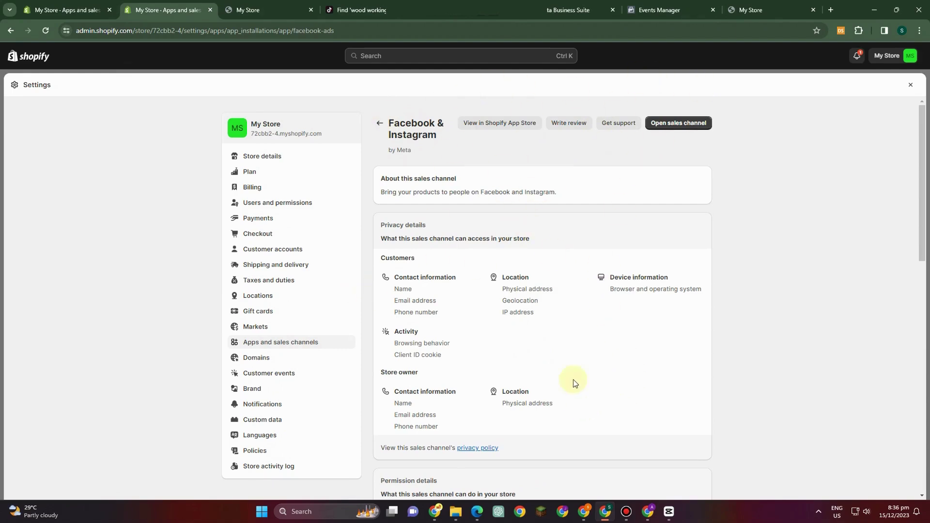
scroll(521, 326, down, 3)
scroll(516, 310, up, 3)
click(674, 129)
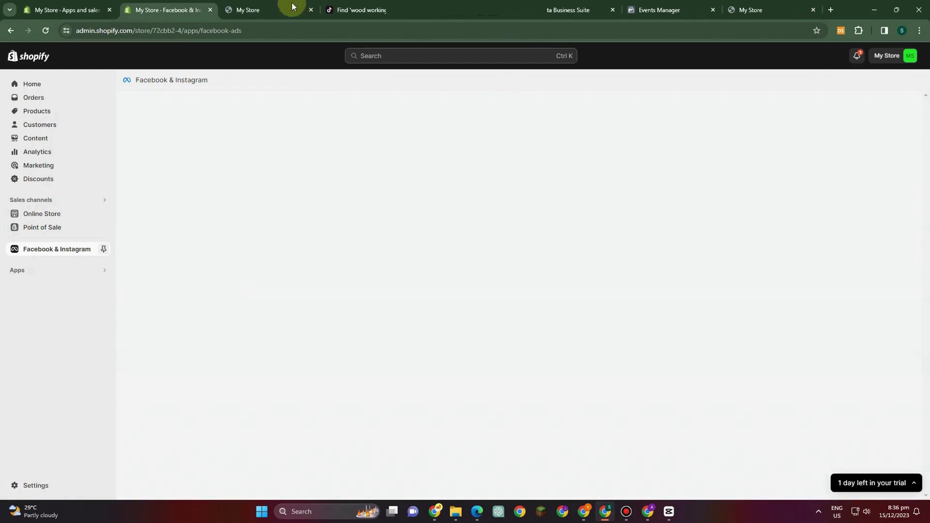
- Search the Shopify App Store for "facebook and instagram" and open the Facebook & Instagram app listing by Meta
click(84, 10)
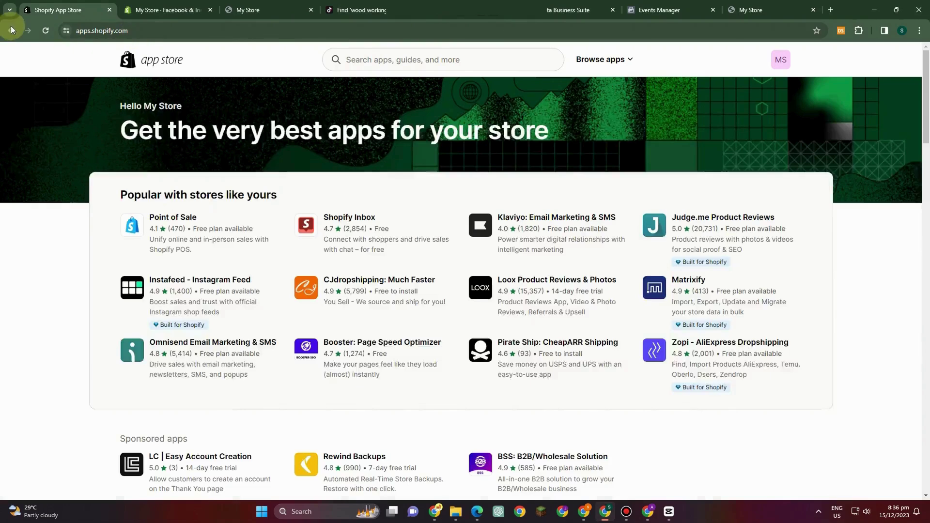
click(433, 63)
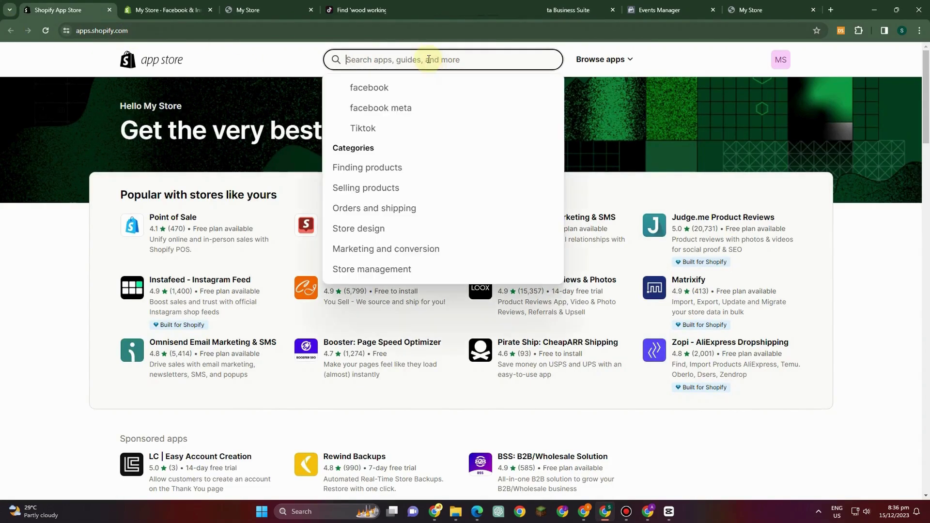
text(face)
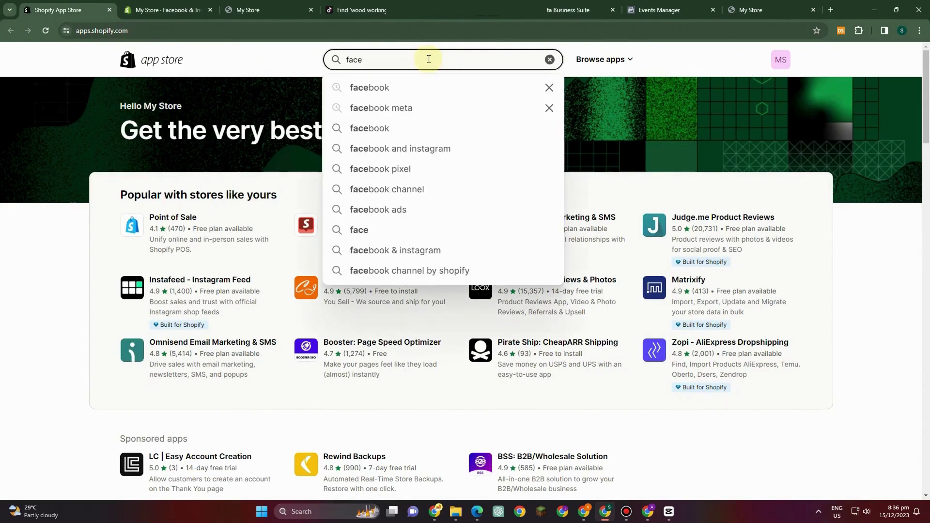
click(413, 149)
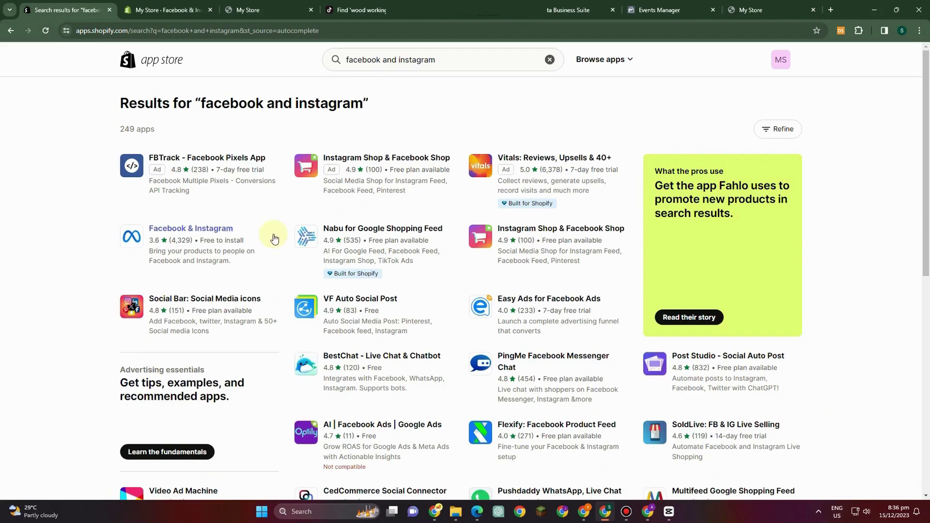
click(213, 257)
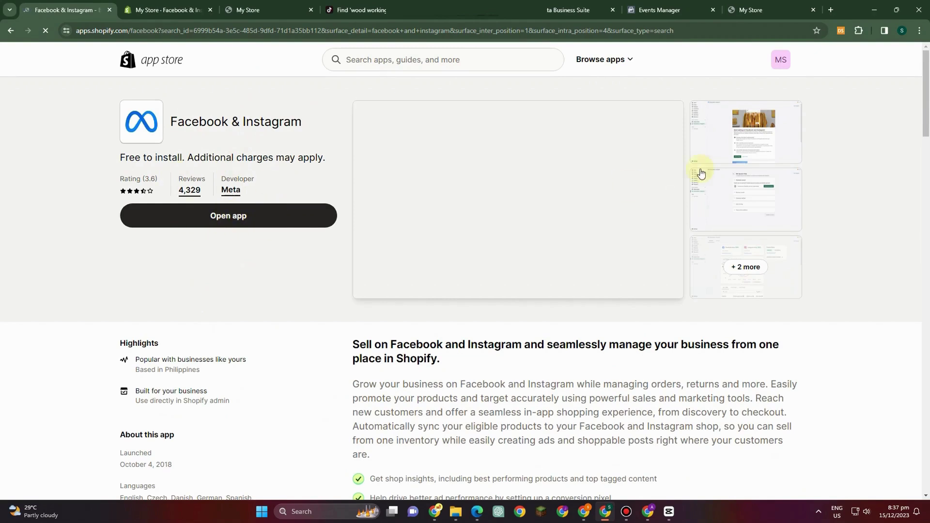
- Switch to Meta Events Manager and check the Facebook.pixel dataset and the listed data sources
click(598, 14)
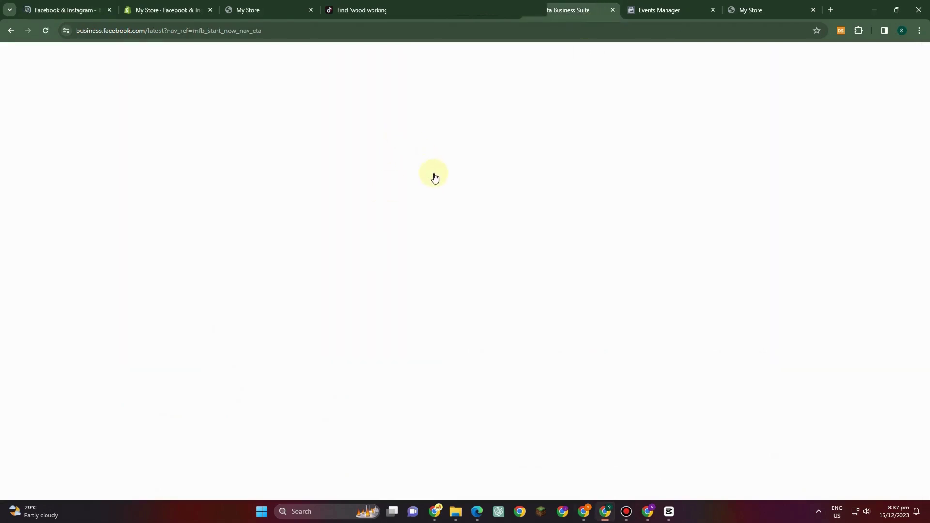
click(677, 17)
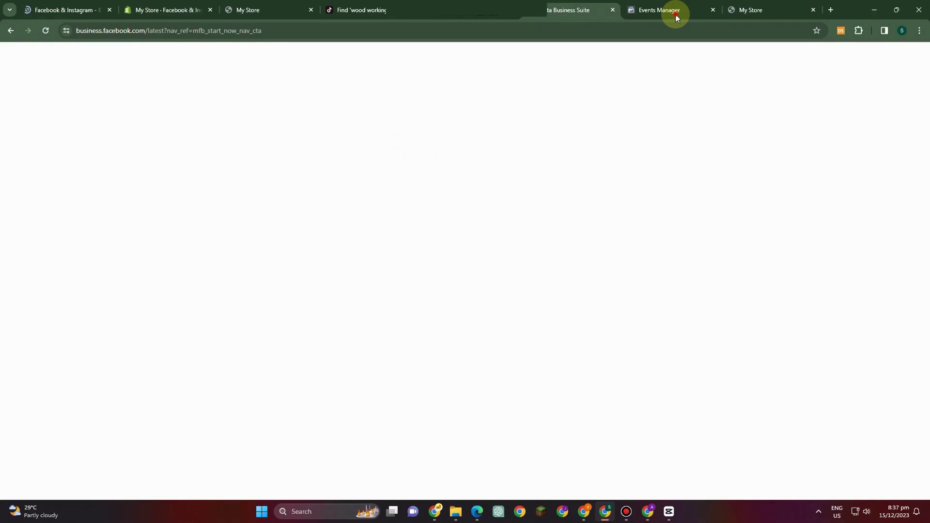
click(677, 17)
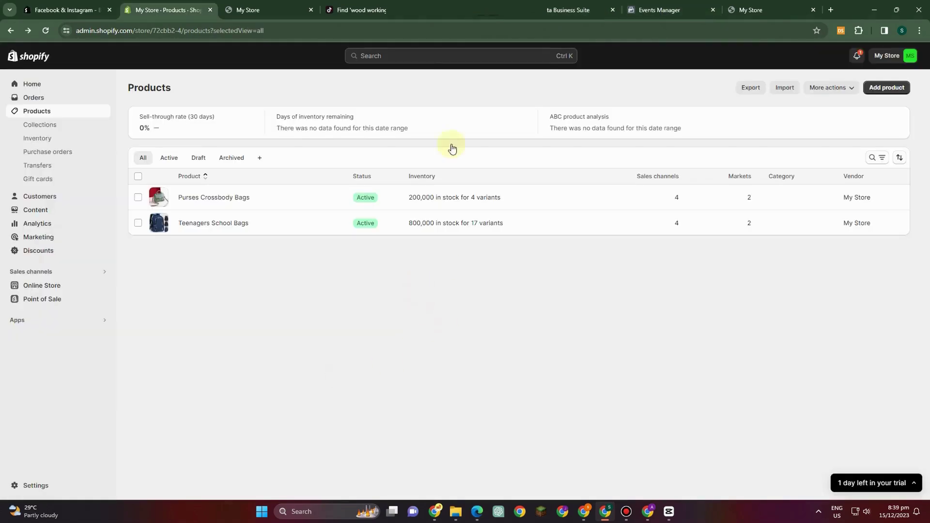
click(664, 9)
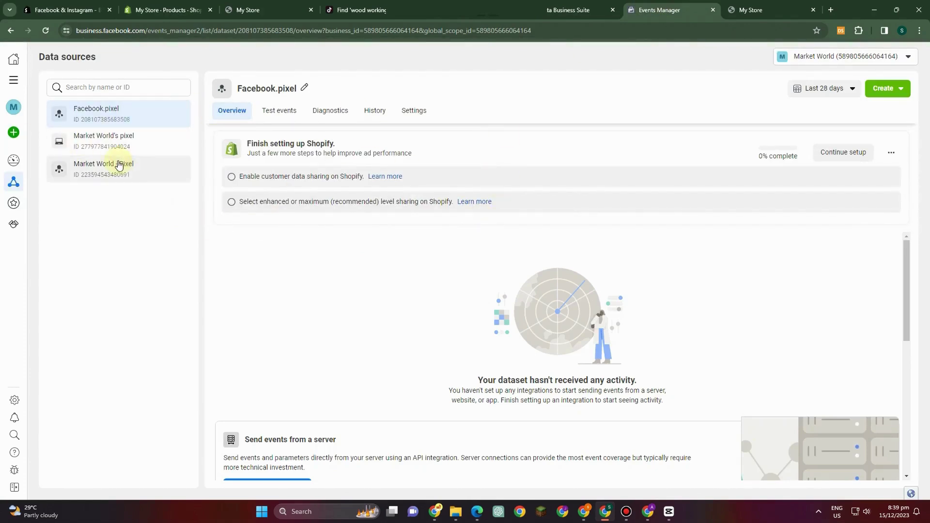
- Return to the Shopify admin and reopen the installed Facebook & Instagram channel's details from the store settings
click(170, 14)
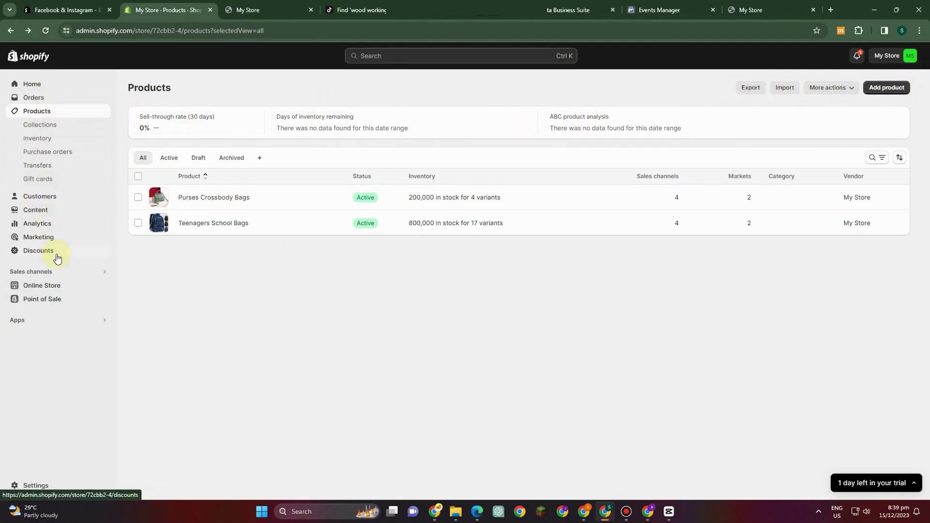
click(19, 323)
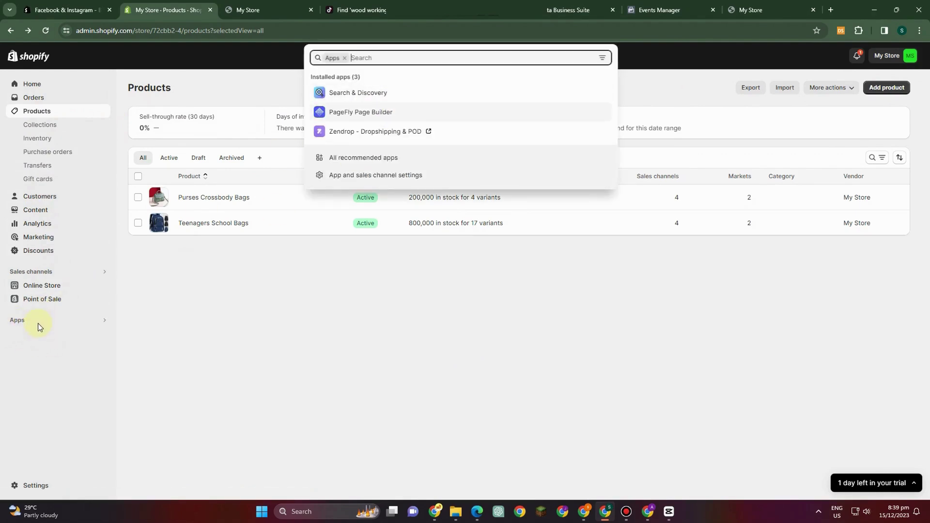
click(27, 490)
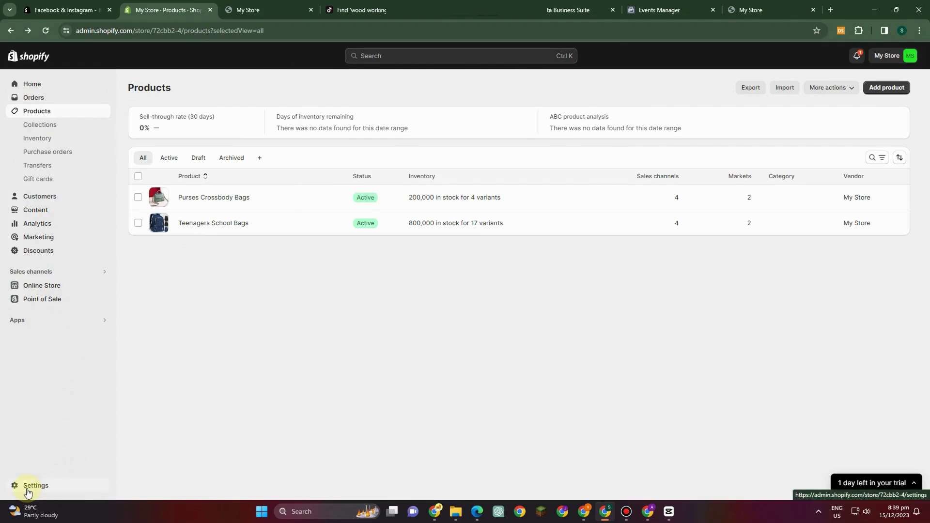
click(27, 490)
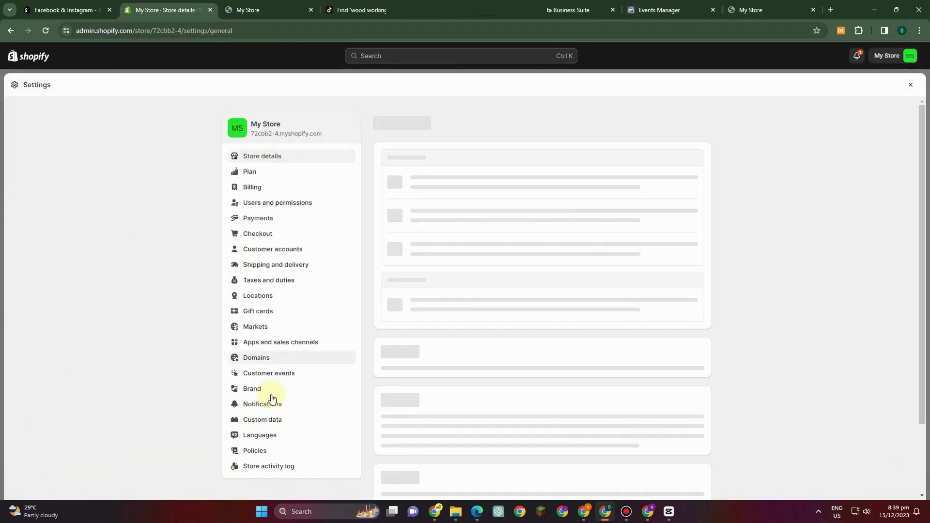
click(271, 345)
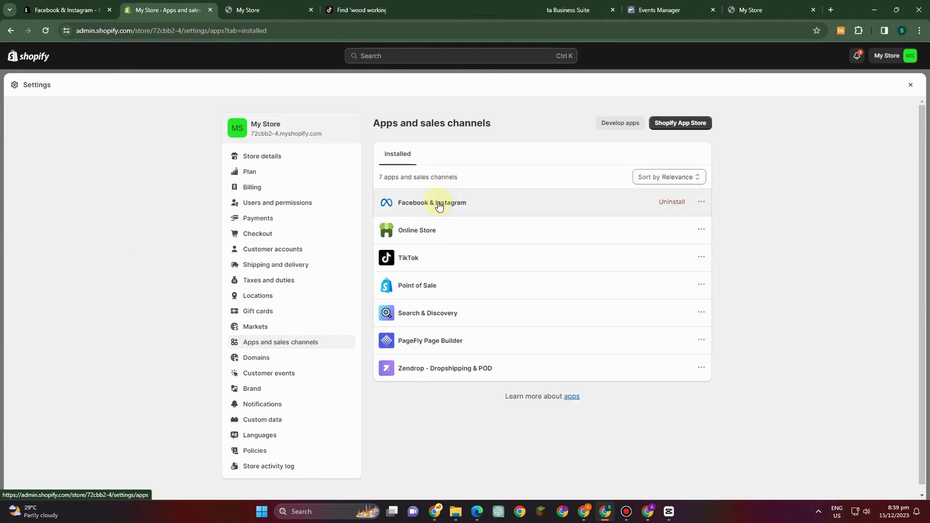
click(438, 202)
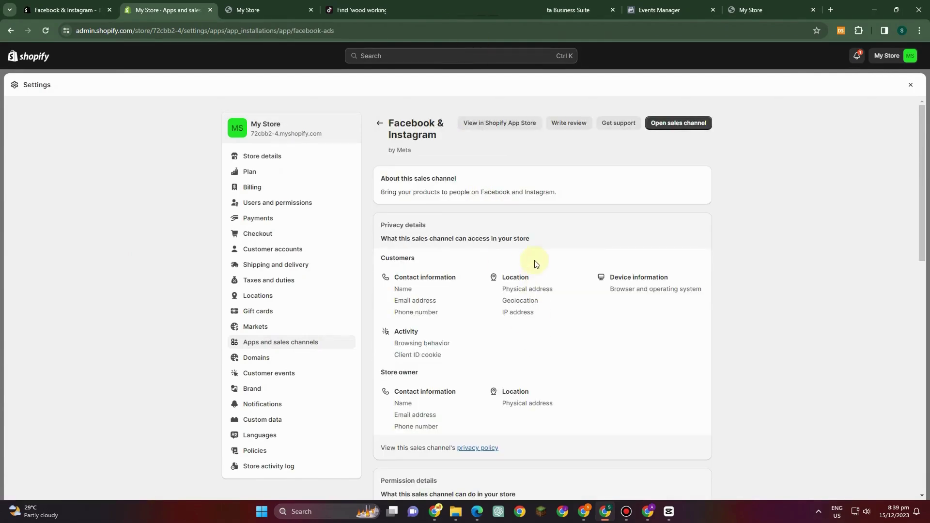
- Review the channel's permissions, then open both its Shopify App Store listing and its sales channel page
scroll(536, 262, down, 10)
scroll(668, 339, down, 3)
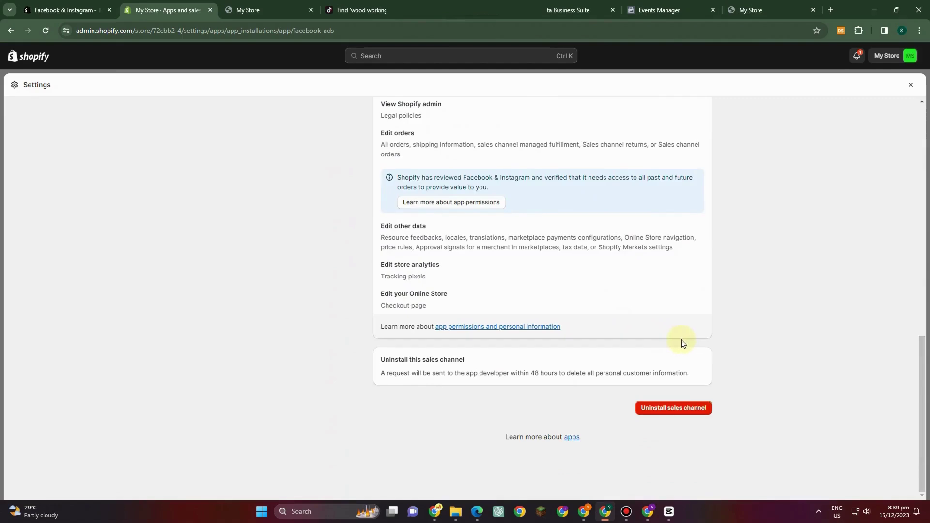
scroll(681, 339, up, 15)
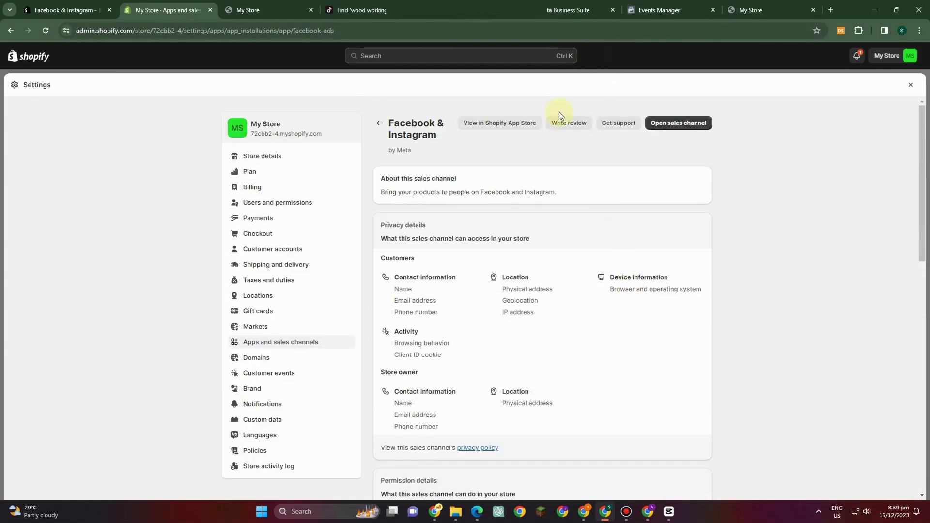
click(496, 125)
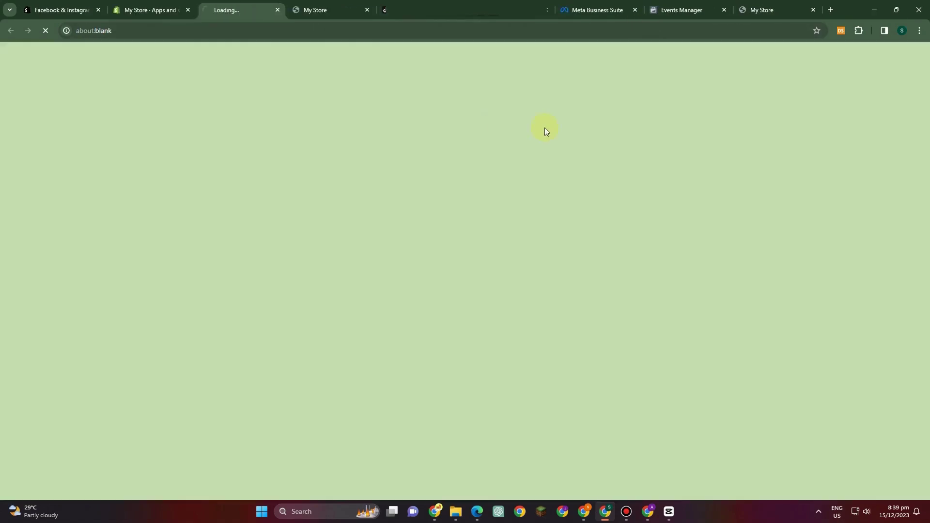
click(132, 12)
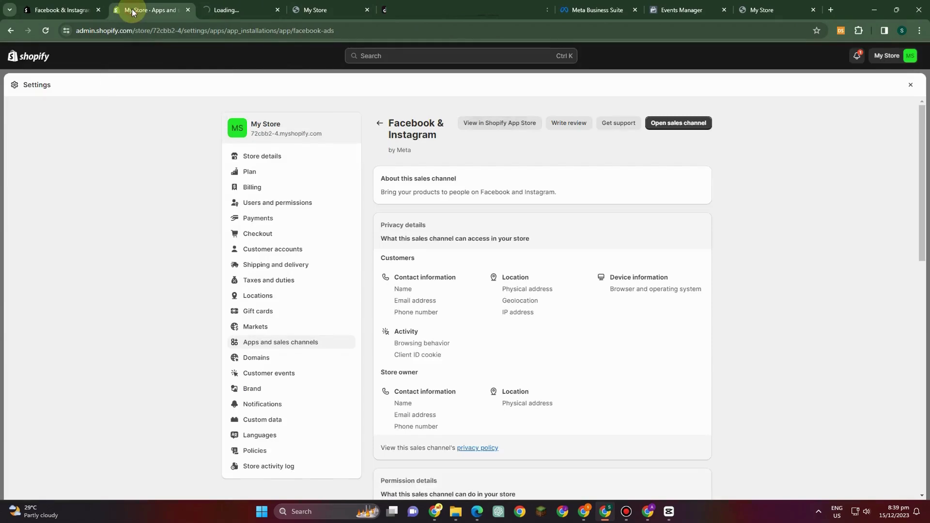
click(662, 127)
- Look over the pricing and reviews on the Facebook & Instagram App Store listing
click(217, 10)
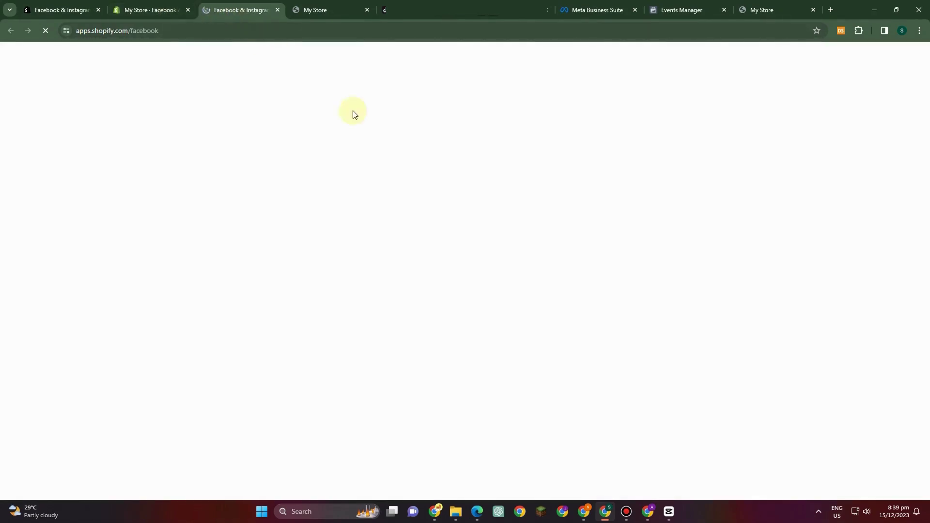
scroll(712, 262, down, 6)
scroll(710, 261, down, 10)
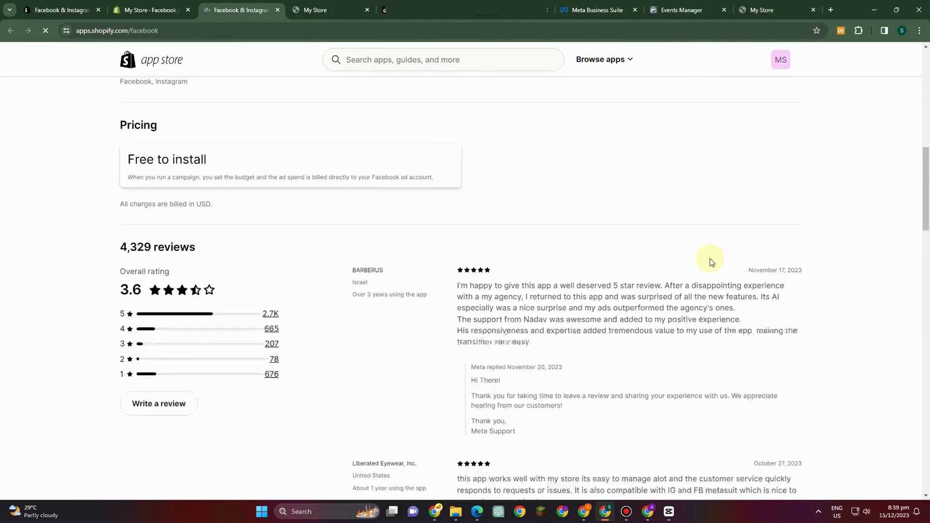
scroll(709, 260, up, 5)
- View the Facebook & Instagram sales channel page in Shopify and return to the Facebook.pixel overview in Events Manager
click(127, 10)
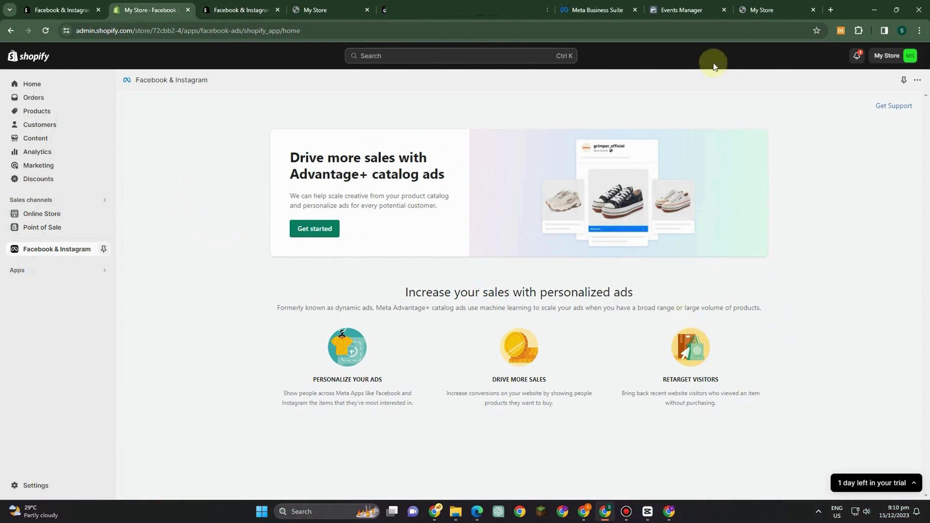
click(682, 9)
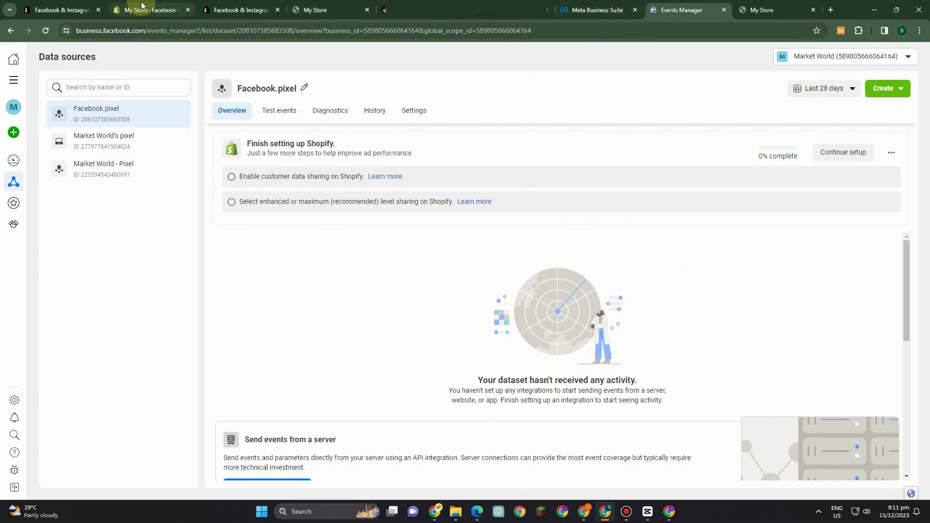
- Switch to the Facebook & Instagram channel's ads setup in Shopify and connect the Facebook account
click(62, 10)
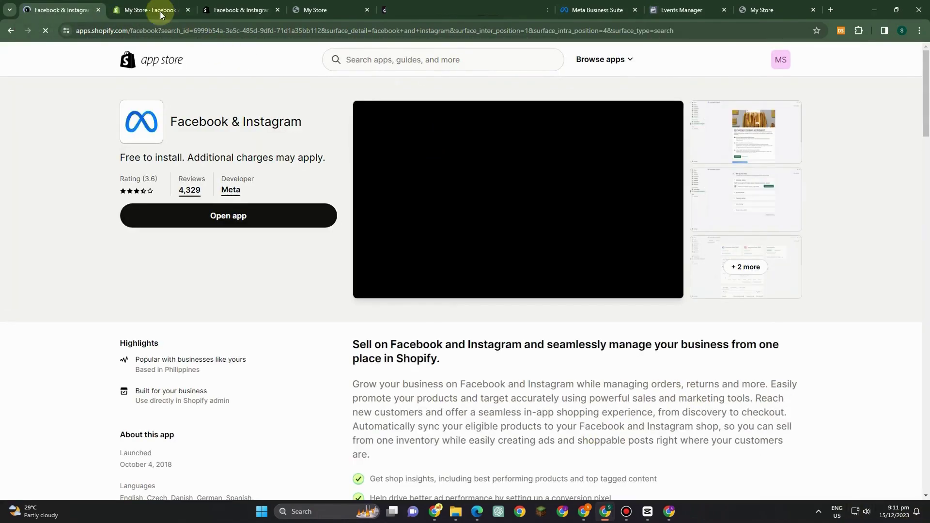
click(154, 9)
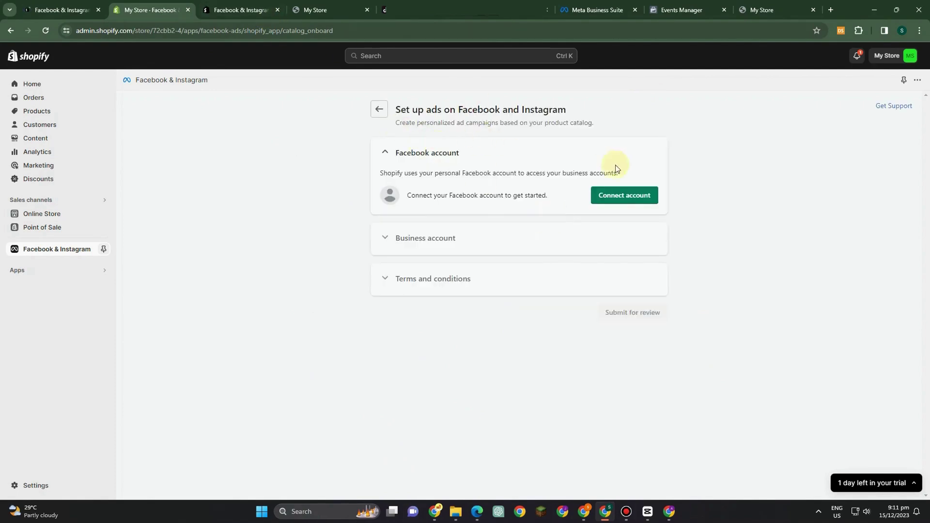
click(625, 195)
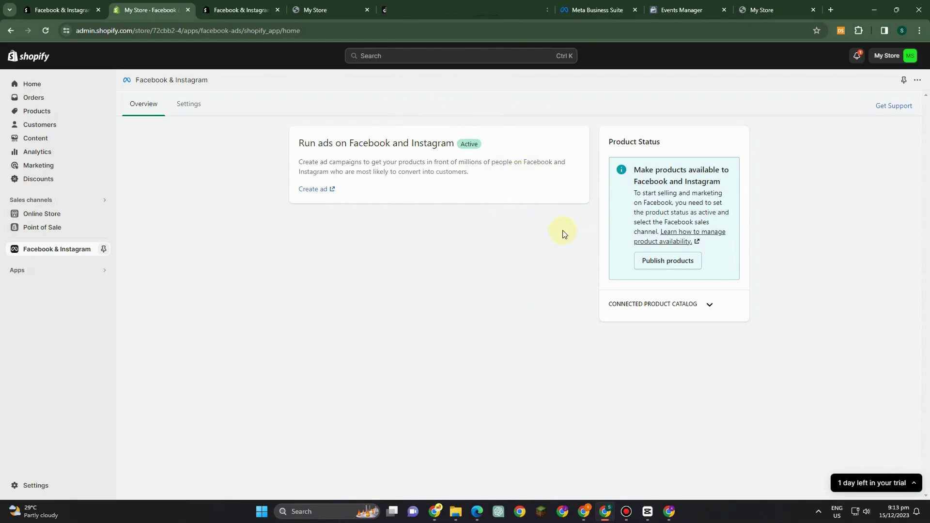
- Include all matching active products in the Facebook & Instagram sales channel, and return to the channel's overview
click(662, 264)
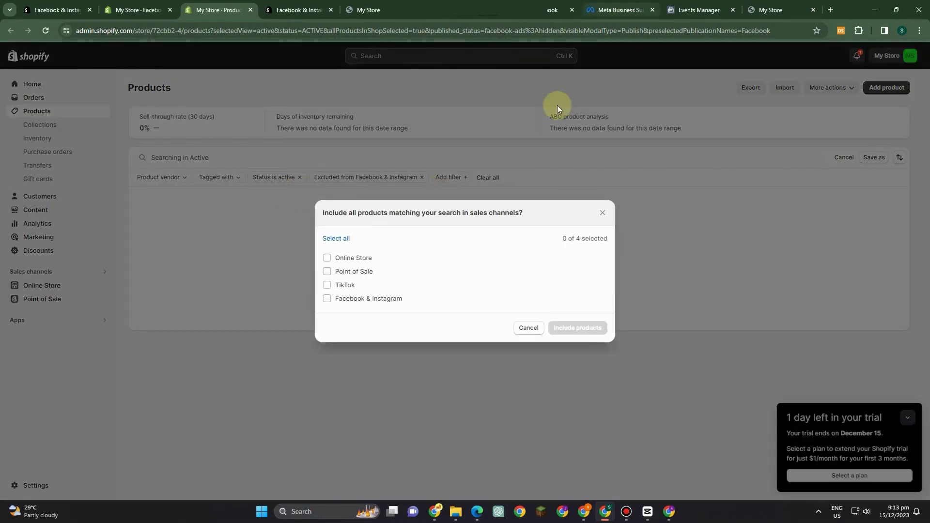
click(335, 304)
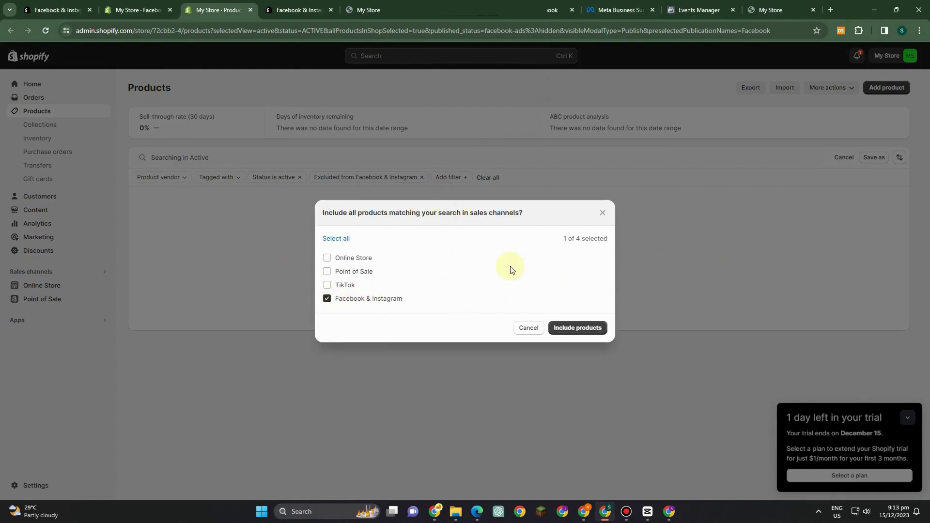
click(579, 327)
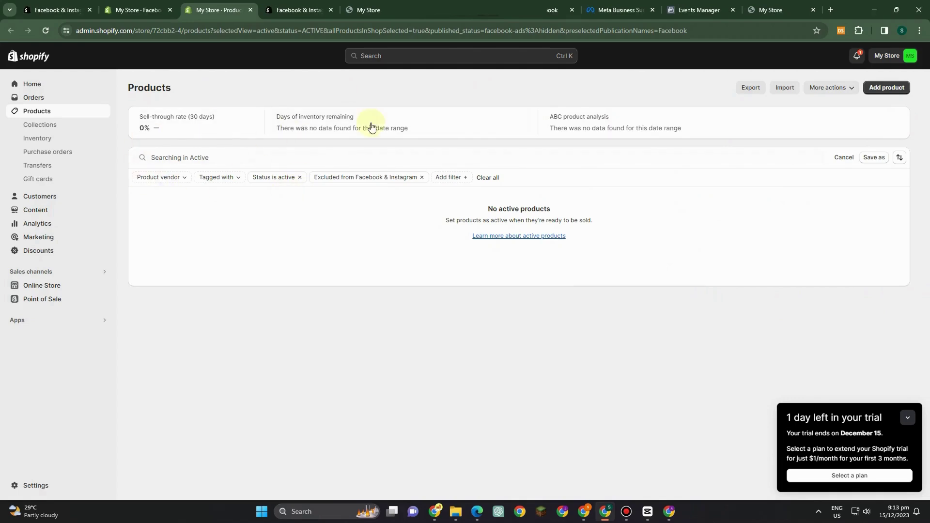
click(70, 7)
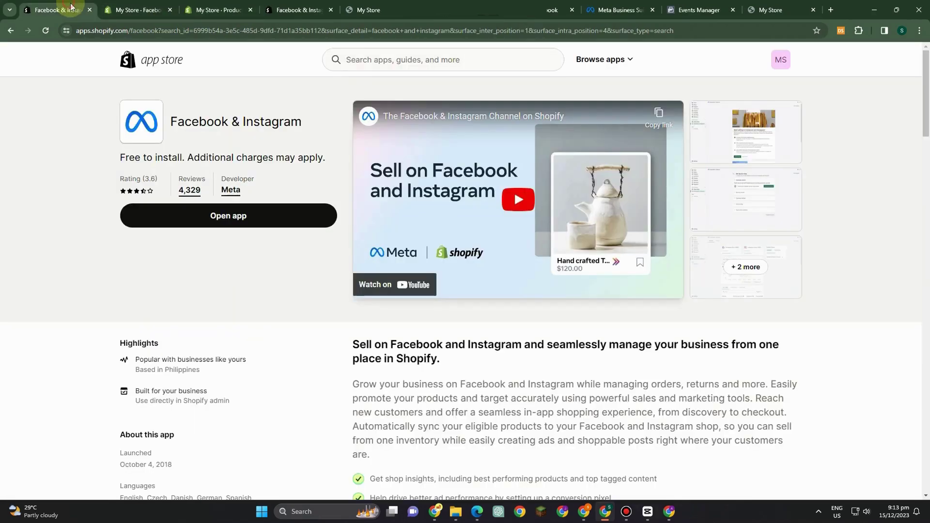
click(148, 9)
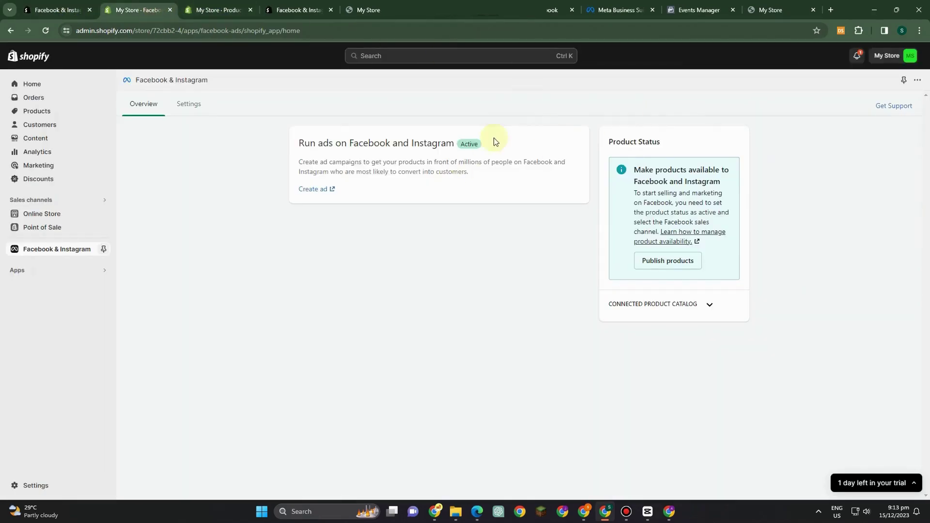